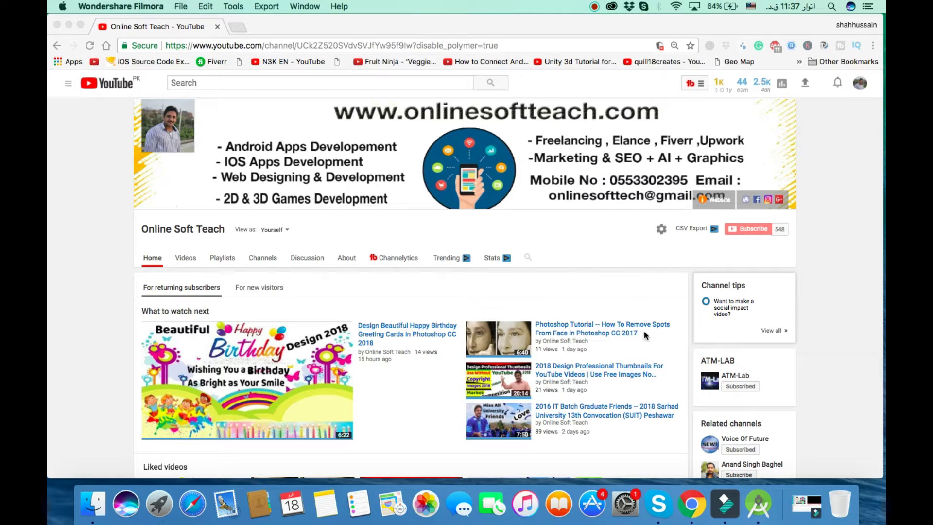
{"action": "left_click", "coordinate": [726, 503]}
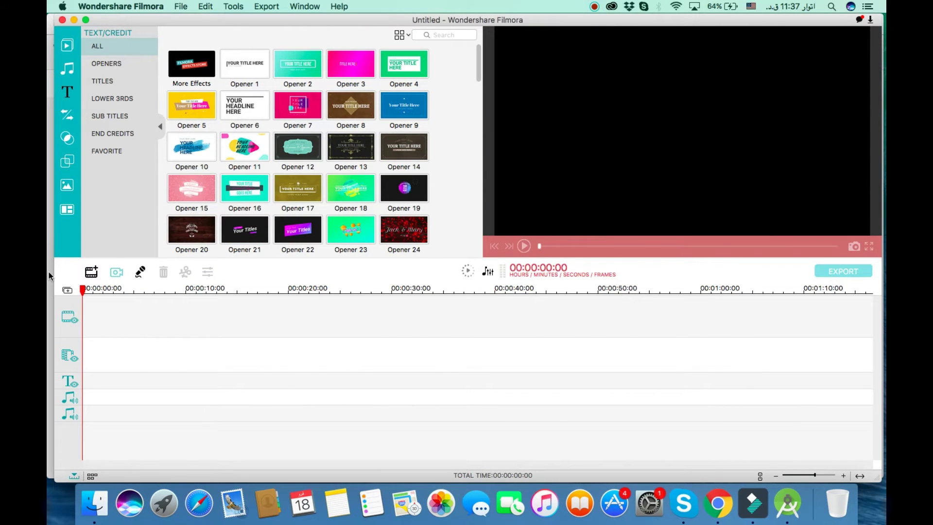
{"action": "left_click", "coordinate": [49, 273]}
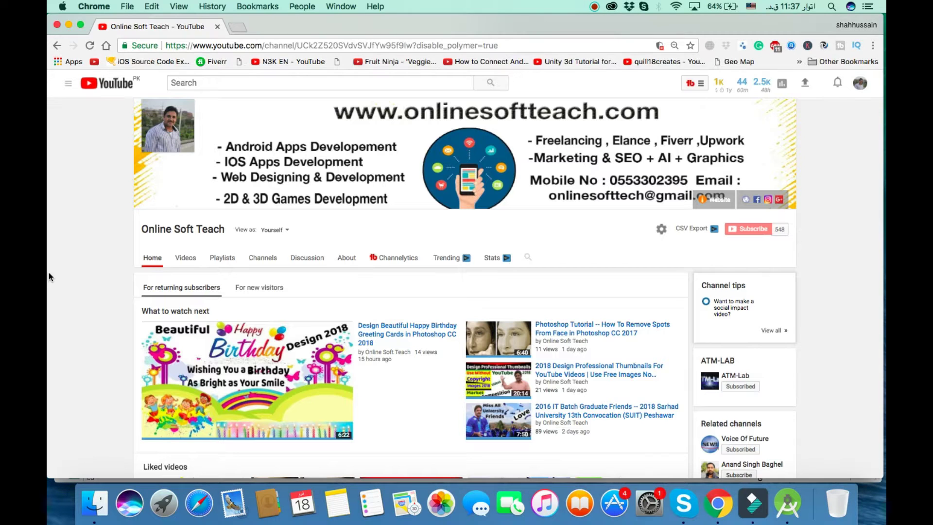
Step: Switch to Android Studio and open the project-level build.gradle of Project Errors to inspect the Gradle classpath version
{"action": "left_click", "coordinate": [782, 502]}
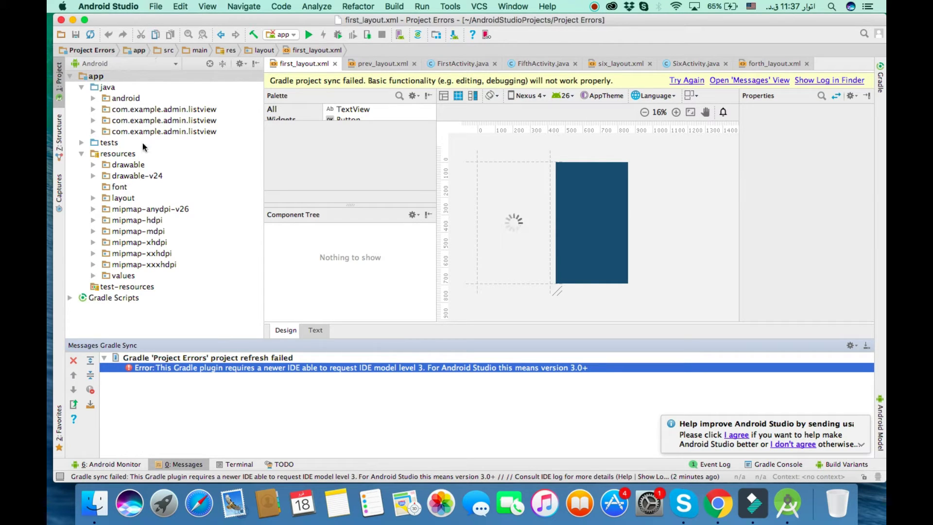
{"action": "left_click", "coordinate": [74, 297]}
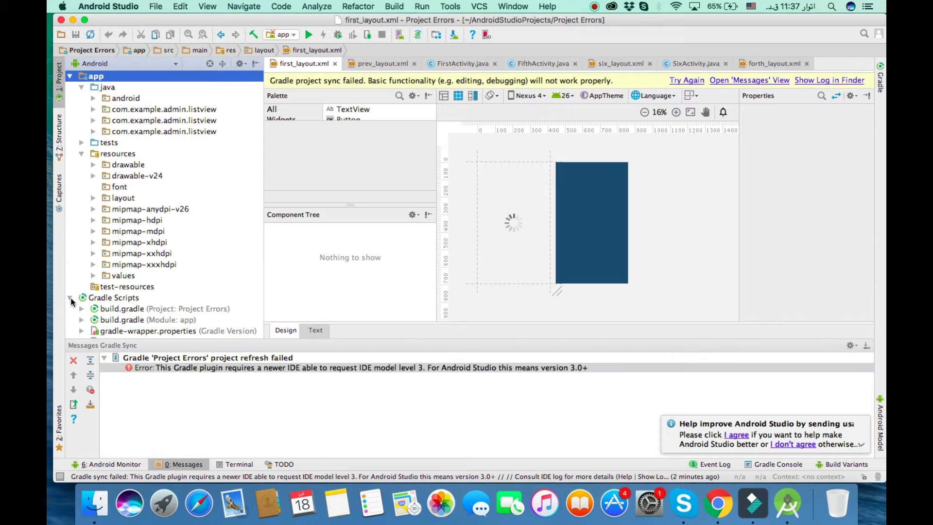
{"action": "scroll", "coordinate": [141, 277], "scroll_direction": "down", "scroll_amount": 3}
{"action": "double_click", "coordinate": [140, 266]}
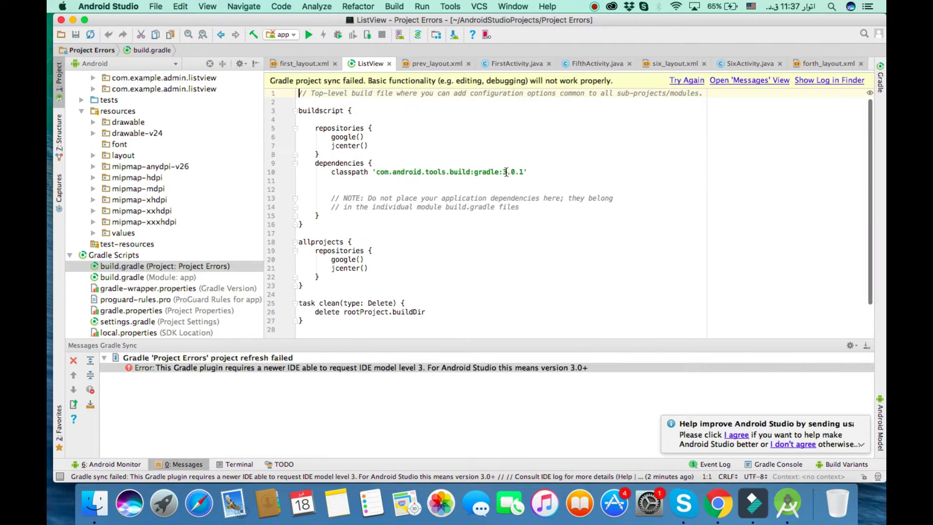
{"action": "left_click", "coordinate": [503, 177]}
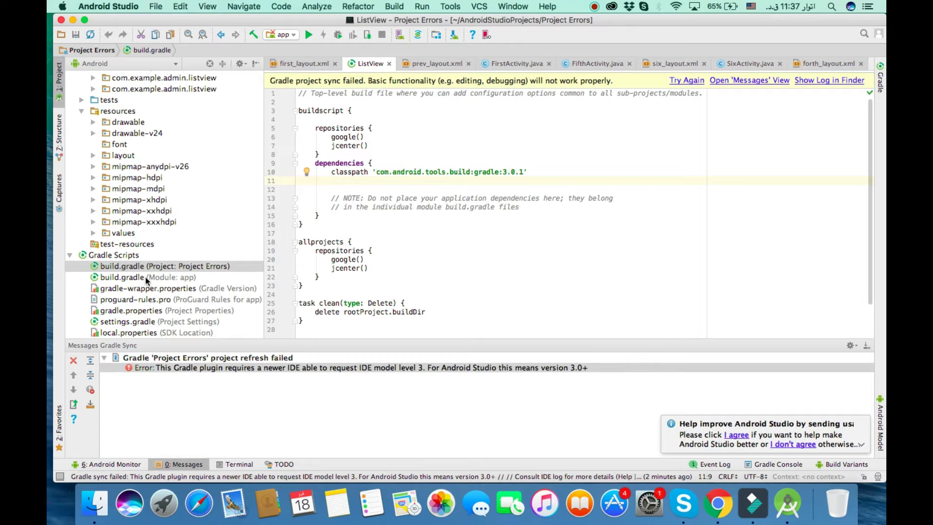
Step: Show the file tree in the Project view, expand the Project Errors root and open its build.gradle
{"action": "left_click", "coordinate": [175, 64]}
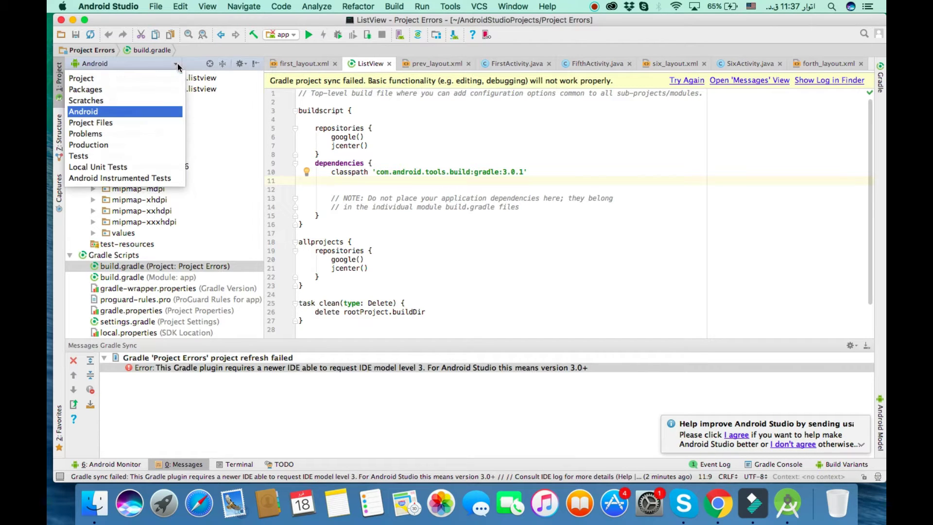
{"action": "left_click", "coordinate": [92, 78]}
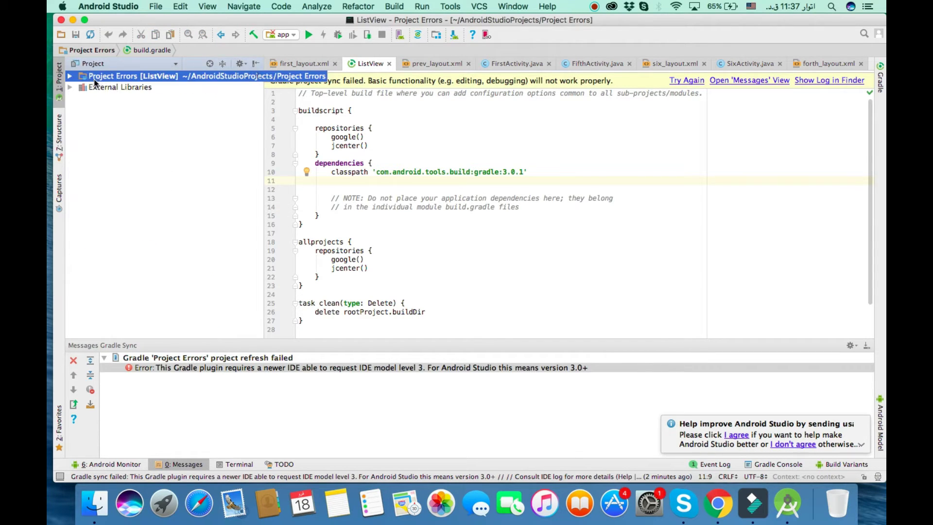
{"action": "left_click", "coordinate": [70, 76]}
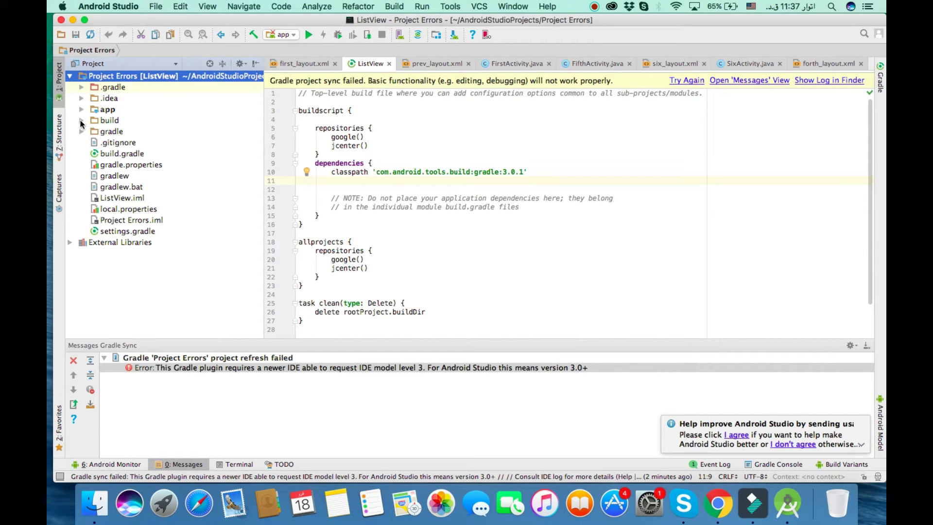
{"action": "left_click", "coordinate": [81, 121]}
{"action": "left_click", "coordinate": [82, 122]}
{"action": "double_click", "coordinate": [116, 154]}
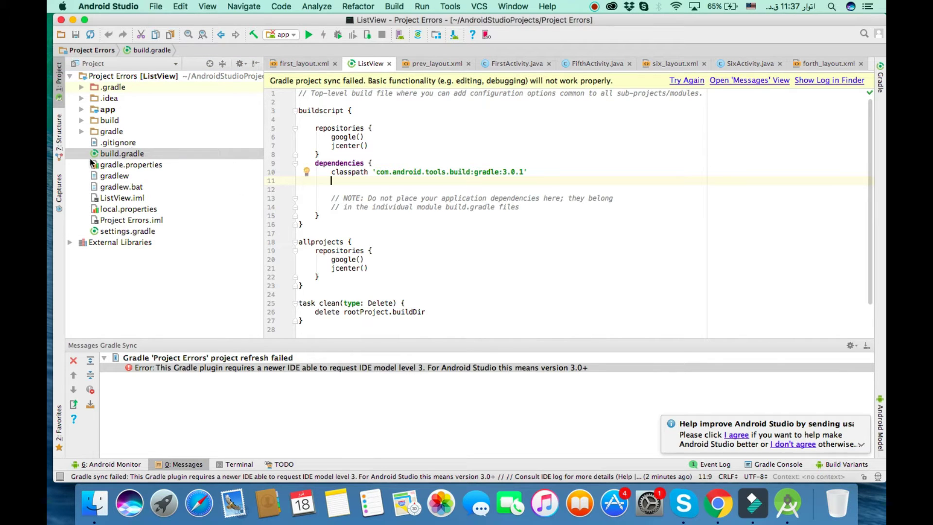
Step: Open gradle-wrapper.properties from the gradle/wrapper folder and examine the Gradle version in distributionUrl
{"action": "left_click", "coordinate": [81, 131]}
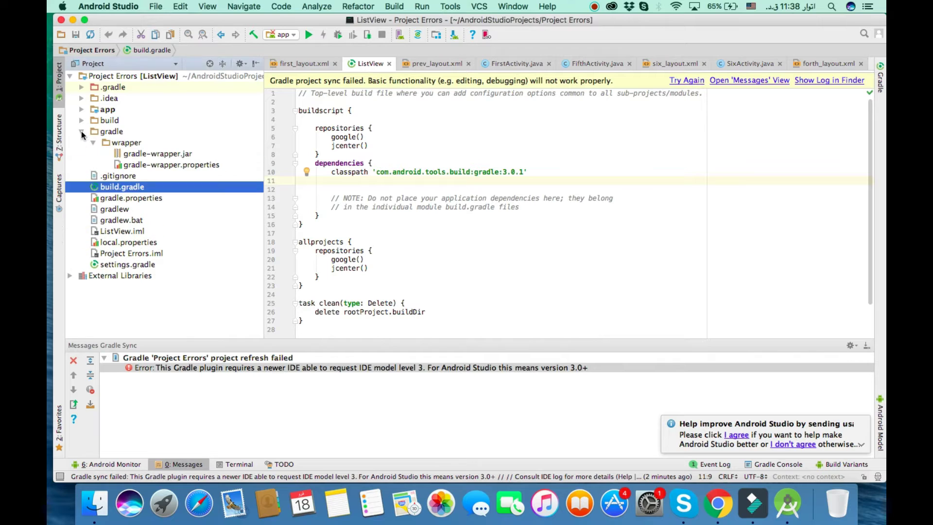
{"action": "left_click", "coordinate": [180, 154]}
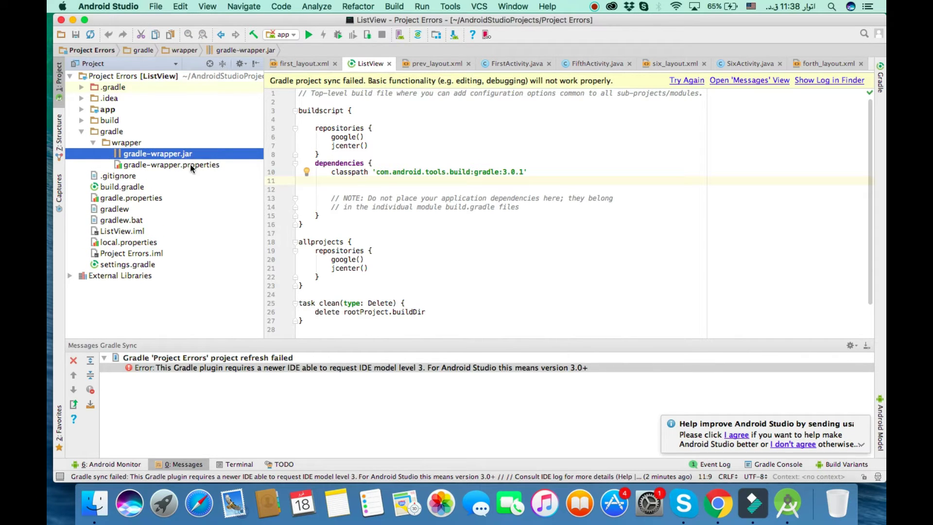
{"action": "double_click", "coordinate": [191, 164]}
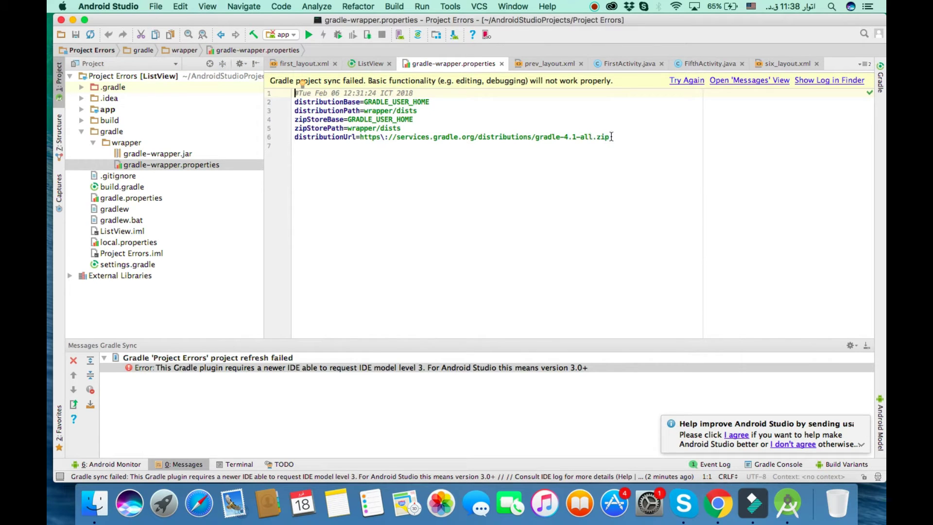
{"action": "left_click_drag", "start_coordinate": [611, 138], "coordinate": [502, 149]}
{"action": "left_click", "coordinate": [486, 164]}
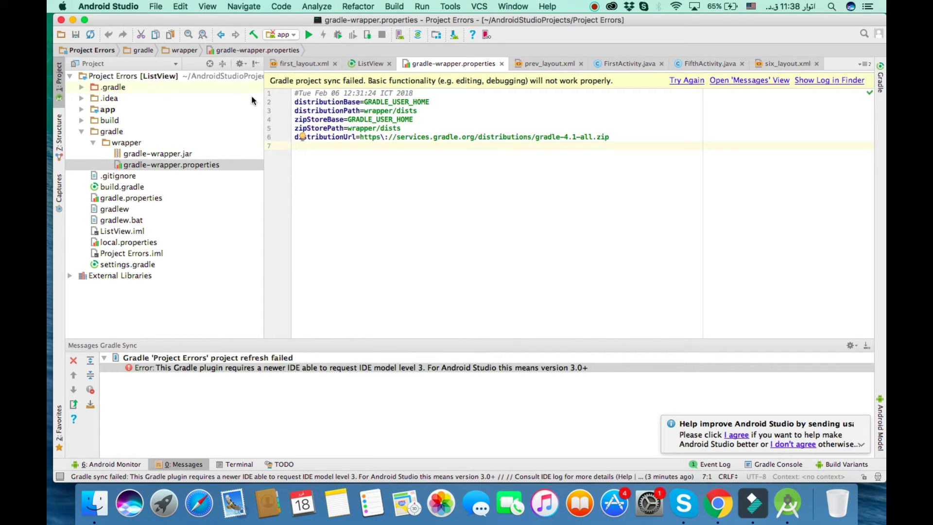
Step: Review the Gradle version, Android plugin version and repository settings in Project Structure, leaving the dialog without saving
{"action": "left_click", "coordinate": [156, 6]}
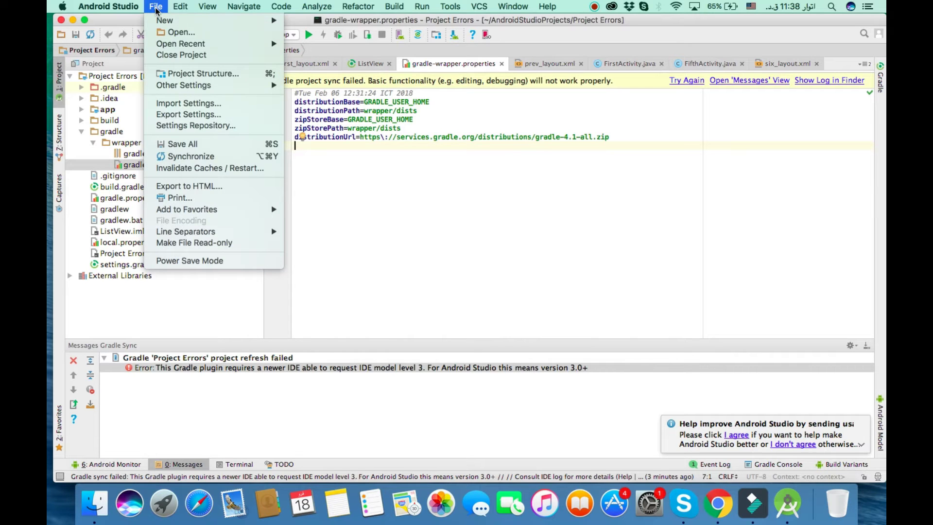
{"action": "left_click", "coordinate": [205, 74]}
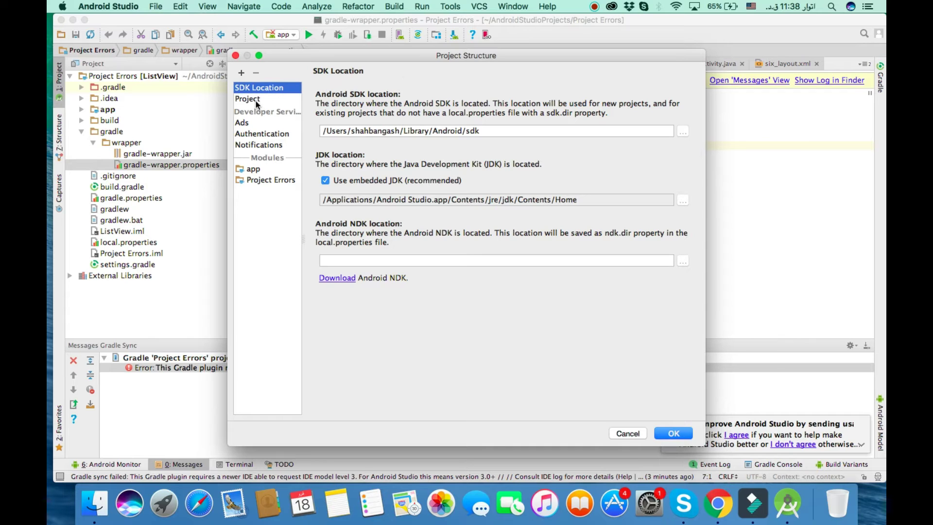
{"action": "left_click", "coordinate": [257, 101]}
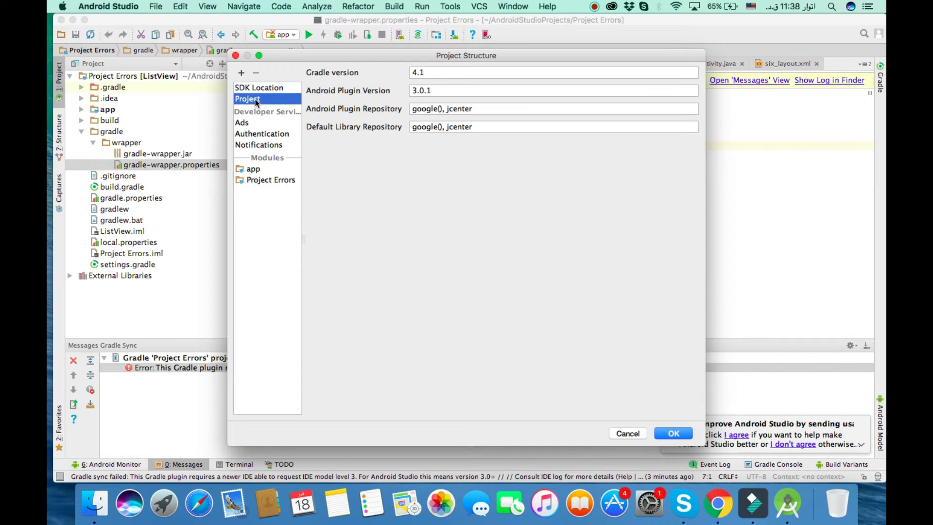
{"action": "left_click", "coordinate": [434, 73]}
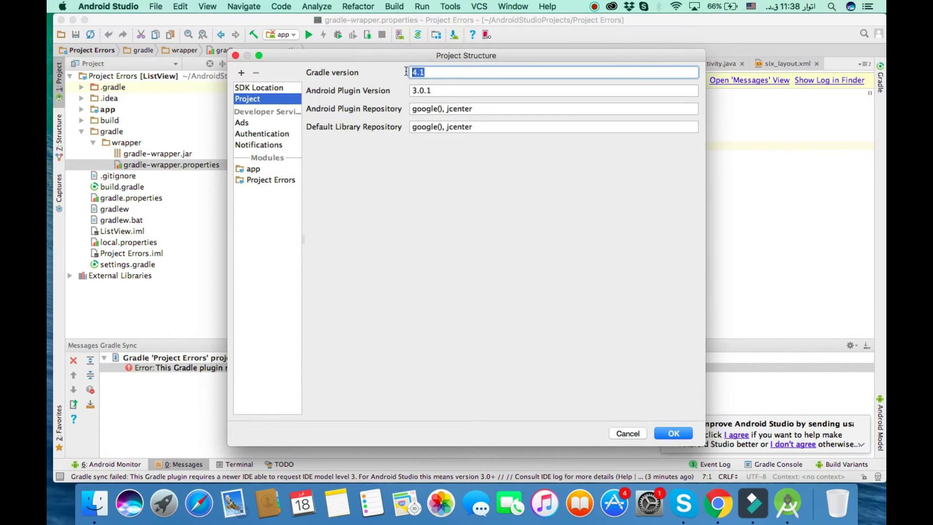
{"action": "left_click", "coordinate": [442, 92]}
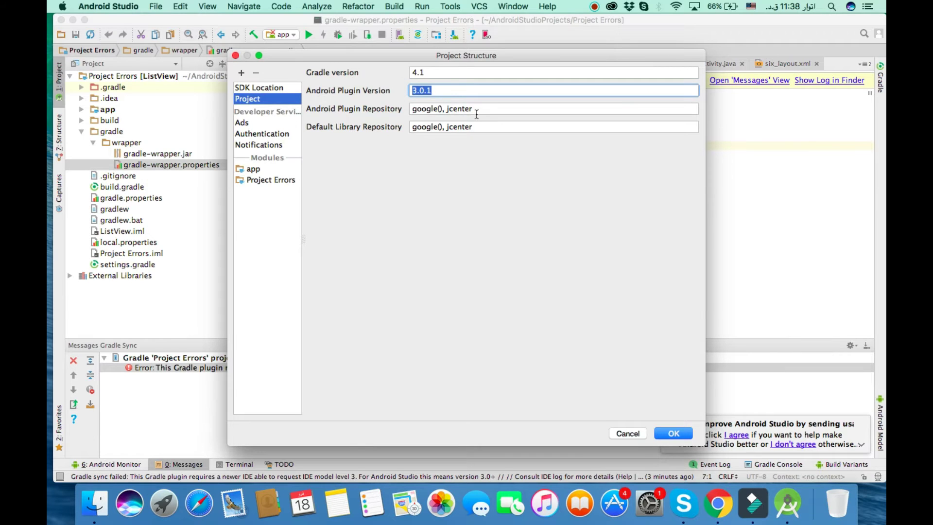
{"action": "left_click_drag", "start_coordinate": [483, 111], "coordinate": [400, 110]}
{"action": "left_click", "coordinate": [491, 123]}
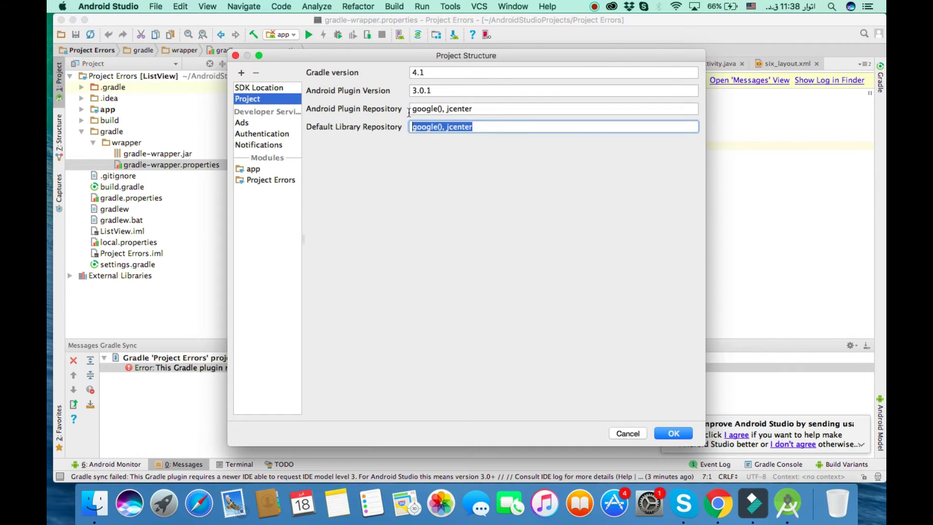
{"action": "left_click", "coordinate": [628, 433]}
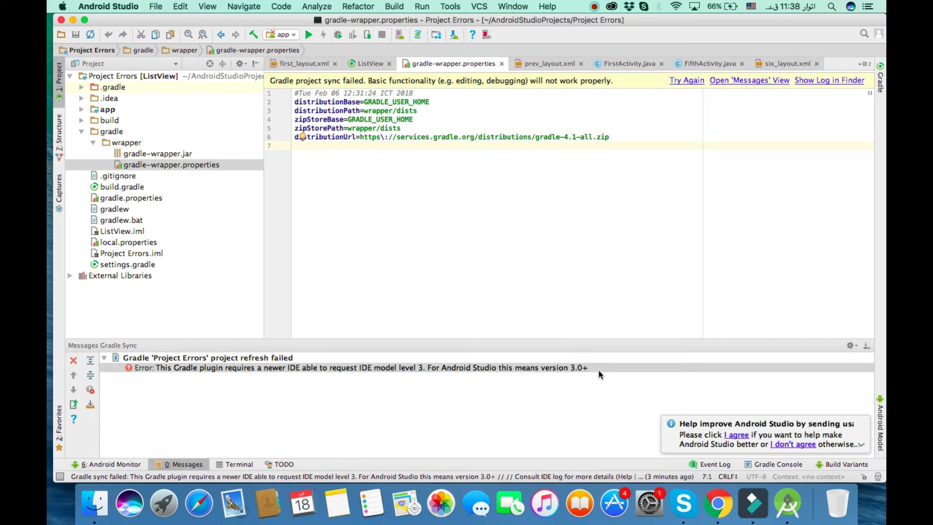
Step: Try to copy the complete app build.gradle code from the recent project TestingPlugin and close that project
{"action": "left_click", "coordinate": [155, 7]}
{"action": "mouse_move", "coordinate": [185, 47]}
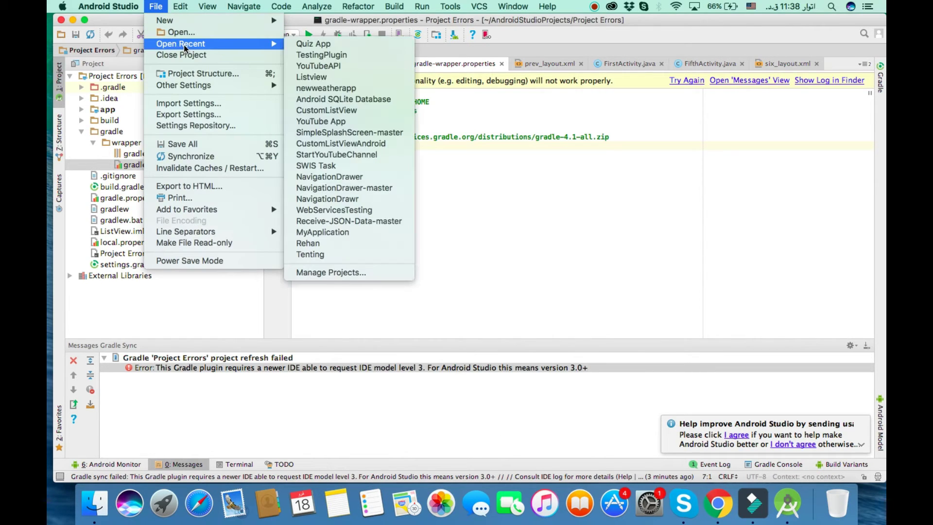
{"action": "left_click", "coordinate": [343, 56]}
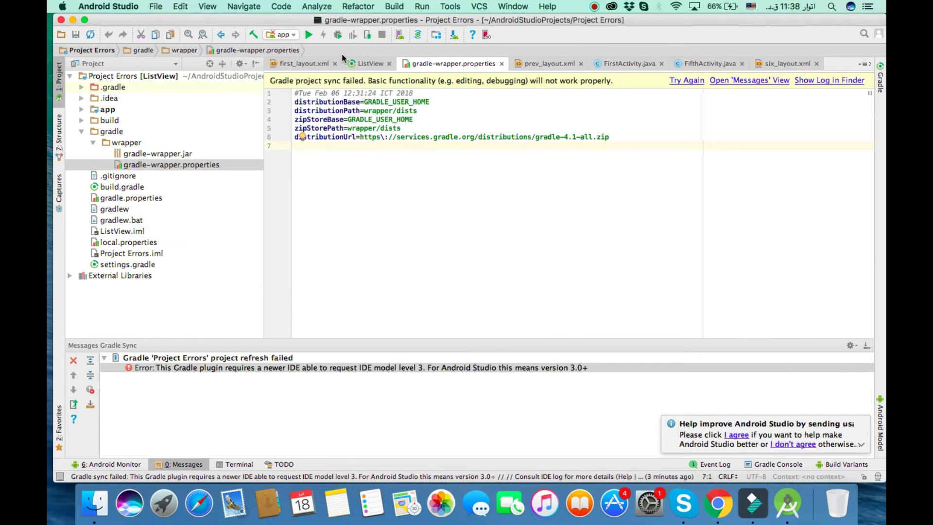
{"action": "left_click", "coordinate": [451, 113]}
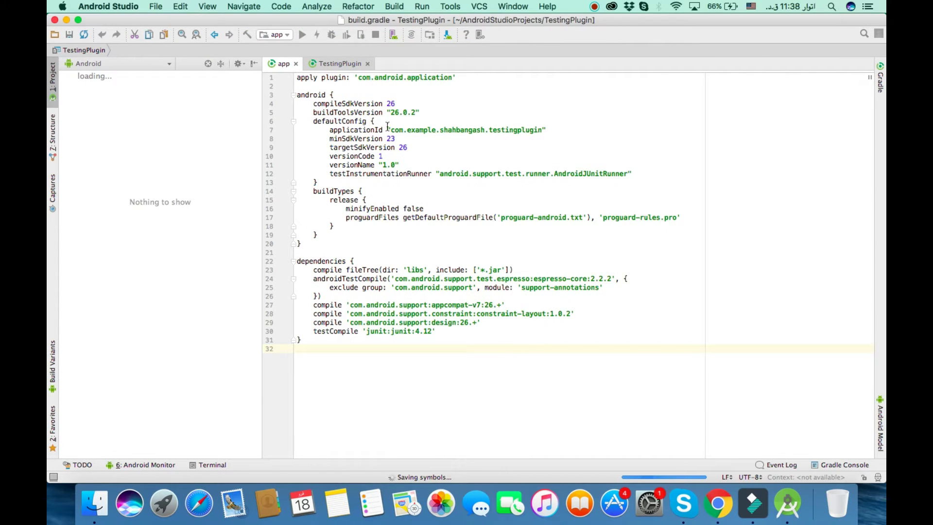
{"action": "left_click_drag", "start_coordinate": [358, 354], "coordinate": [291, 68]}
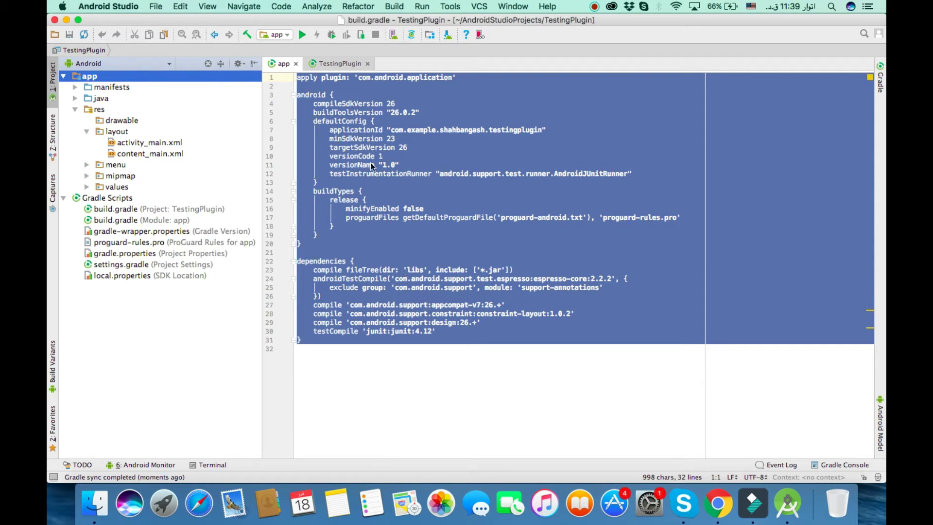
{"action": "left_click", "coordinate": [54, 20]}
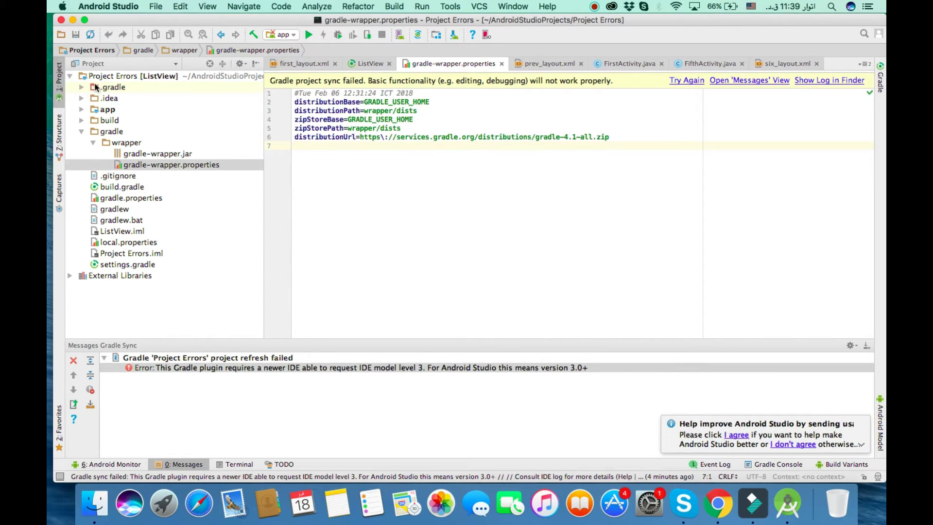
Step: Show the Project Errors file tree in the Android view and open the module-level build.gradle (Module: app)
{"action": "left_click", "coordinate": [176, 65]}
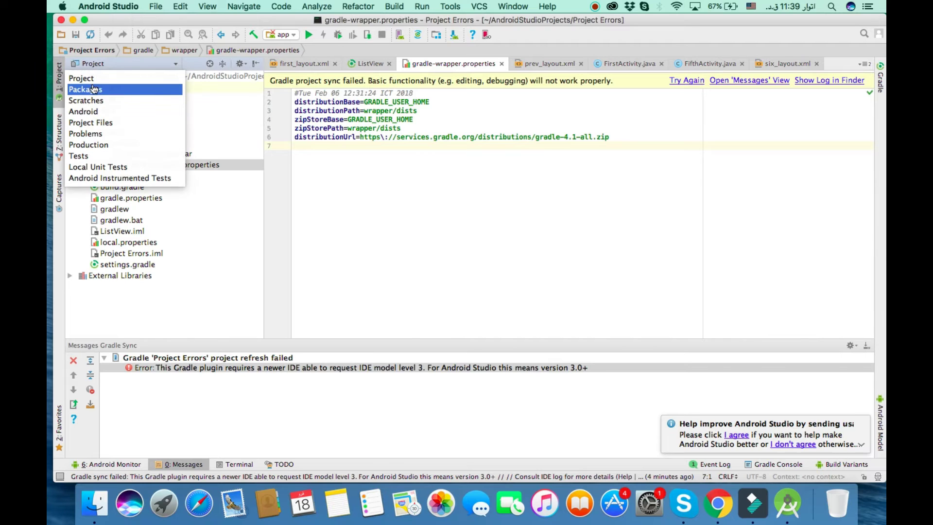
{"action": "left_click", "coordinate": [111, 90]}
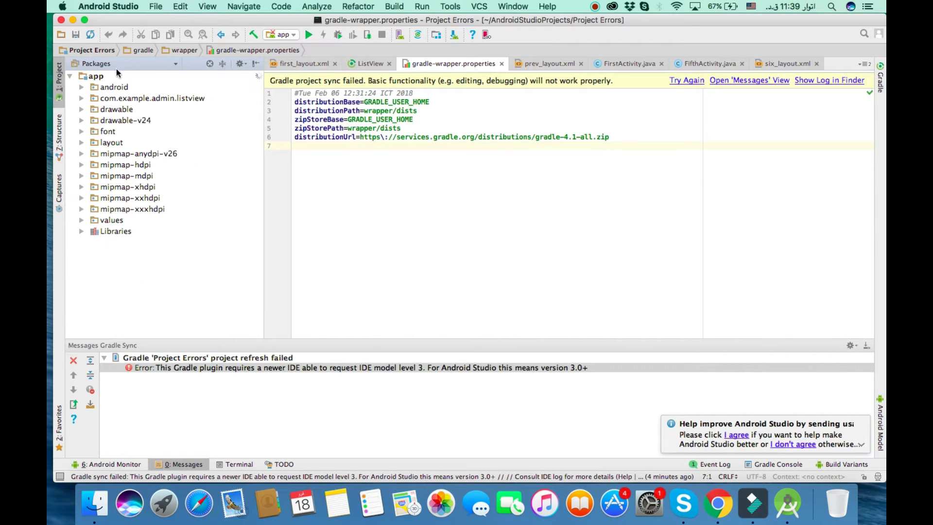
{"action": "left_click", "coordinate": [176, 65]}
{"action": "left_click", "coordinate": [102, 112]}
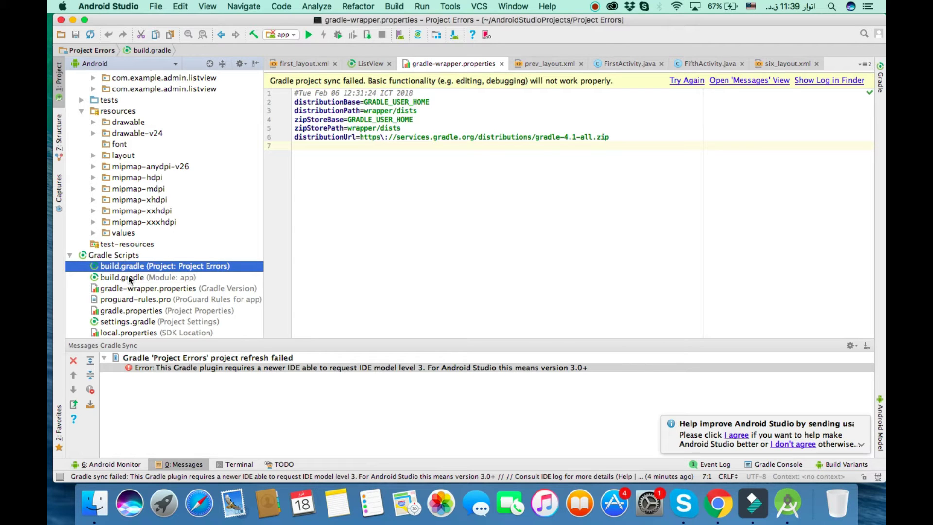
{"action": "double_click", "coordinate": [130, 277]}
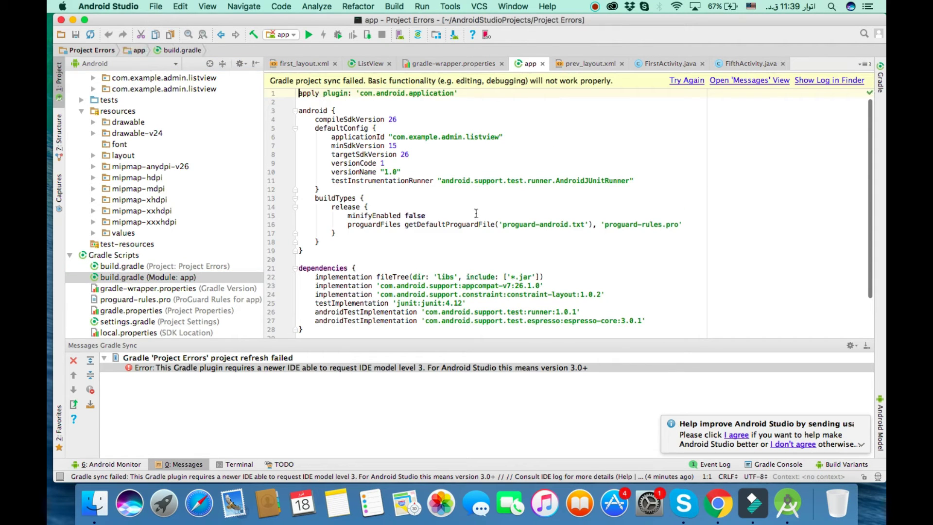
{"action": "scroll", "coordinate": [437, 221], "scroll_direction": "down", "scroll_amount": 2}
{"action": "scroll", "coordinate": [462, 229], "scroll_direction": "up", "scroll_amount": 2}
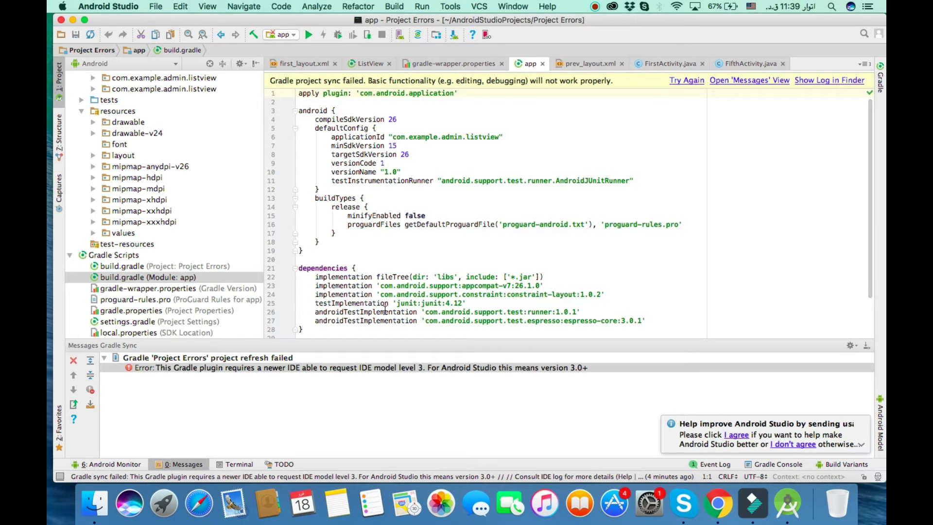
Step: Delete the entire contents of the module-level build.gradle, including the wrongly pasted text "Project Errors"
{"action": "left_click", "coordinate": [323, 331]}
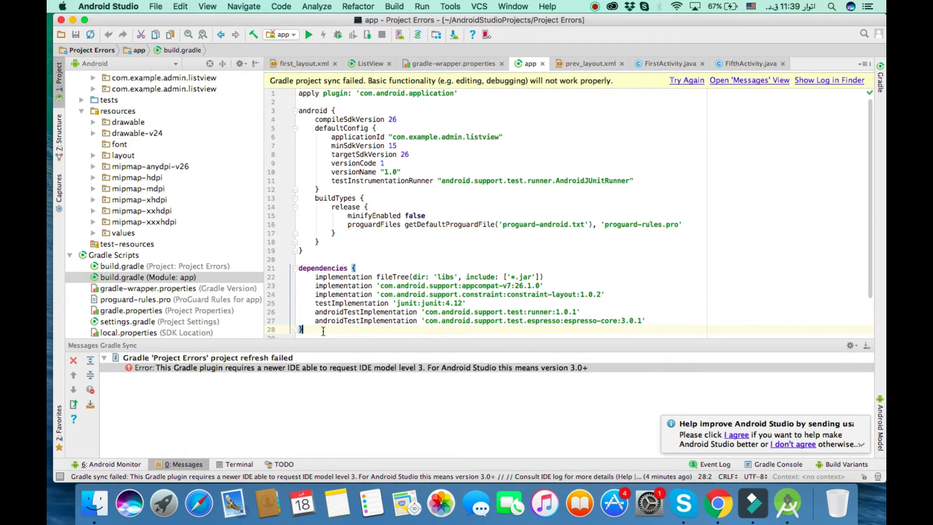
{"action": "key", "text": "super+a"}
{"action": "key", "text": "BackSpace"}
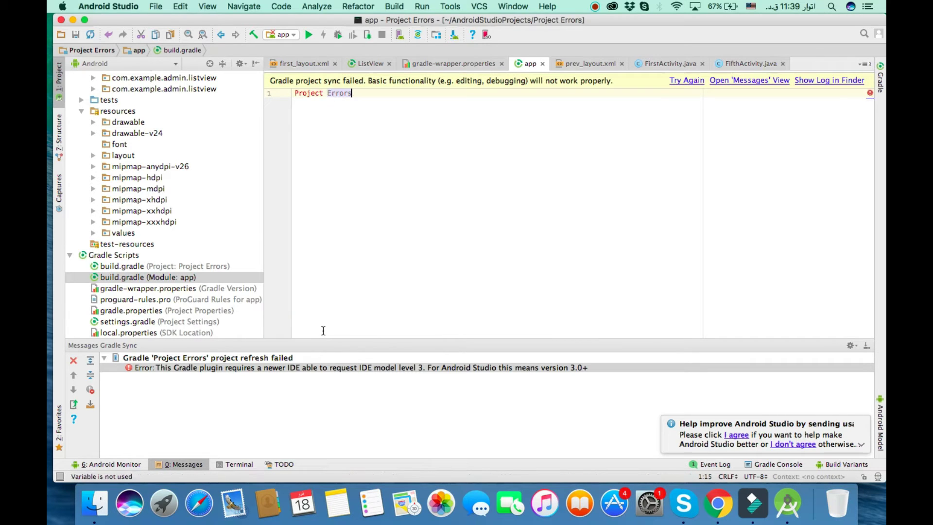
{"action": "key", "text": "super+a"}
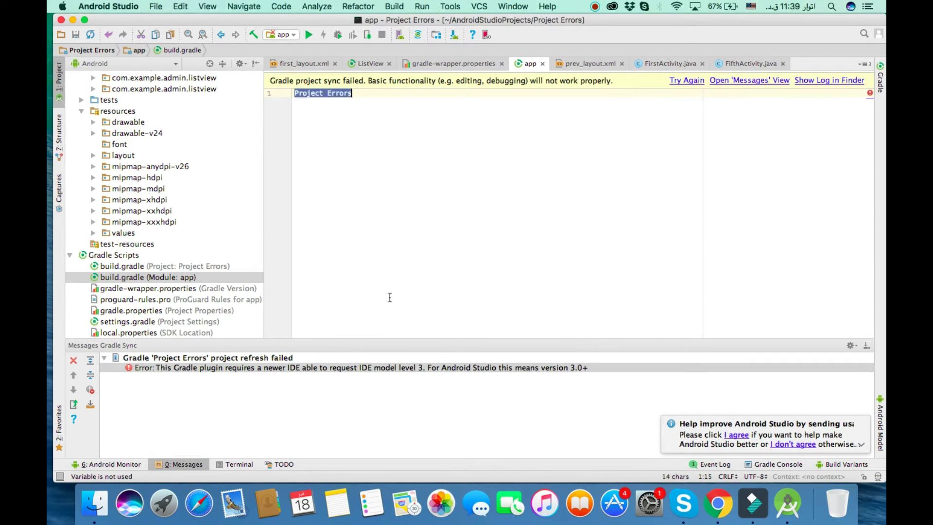
{"action": "key", "text": "BackSpace"}
Step: Open the recent project TestingPlugin in a new window, keeping Project Errors open
{"action": "left_click", "coordinate": [158, 6]}
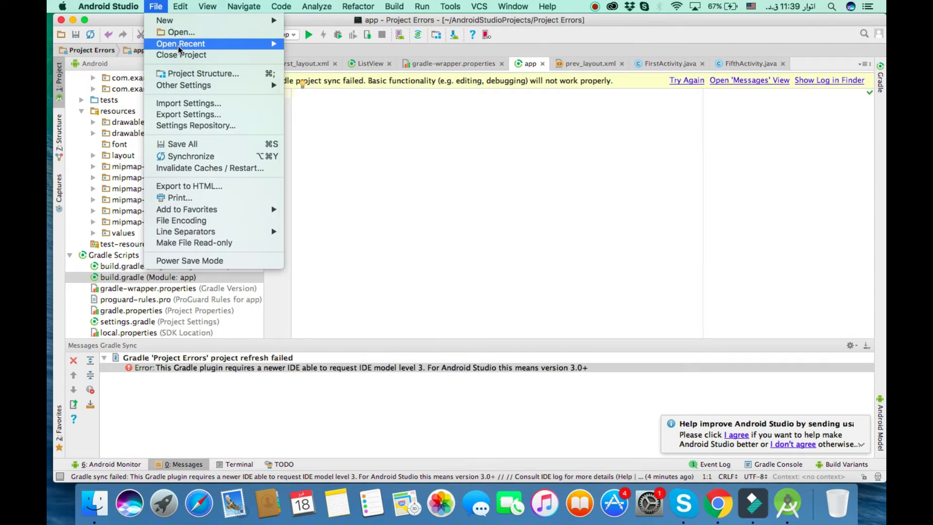
{"action": "mouse_move", "coordinate": [181, 46]}
{"action": "left_click", "coordinate": [320, 43]}
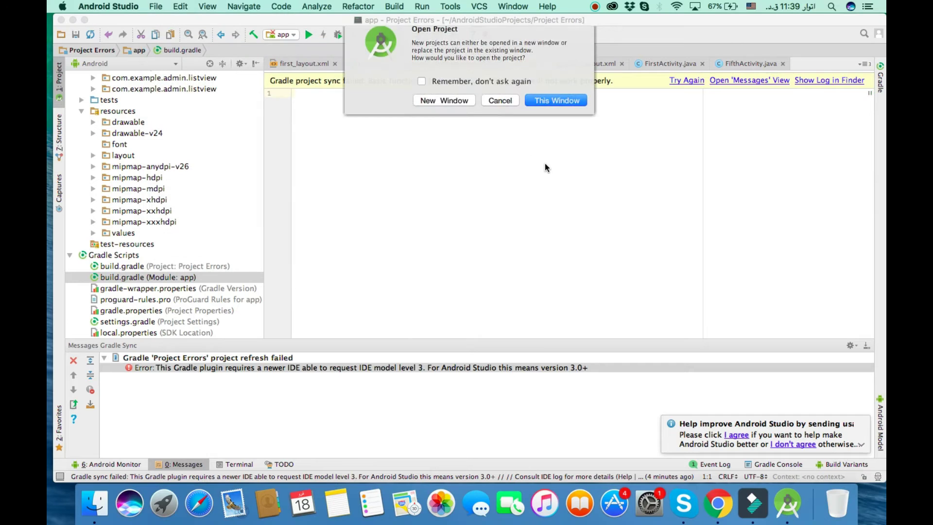
{"action": "key", "text": "Return"}
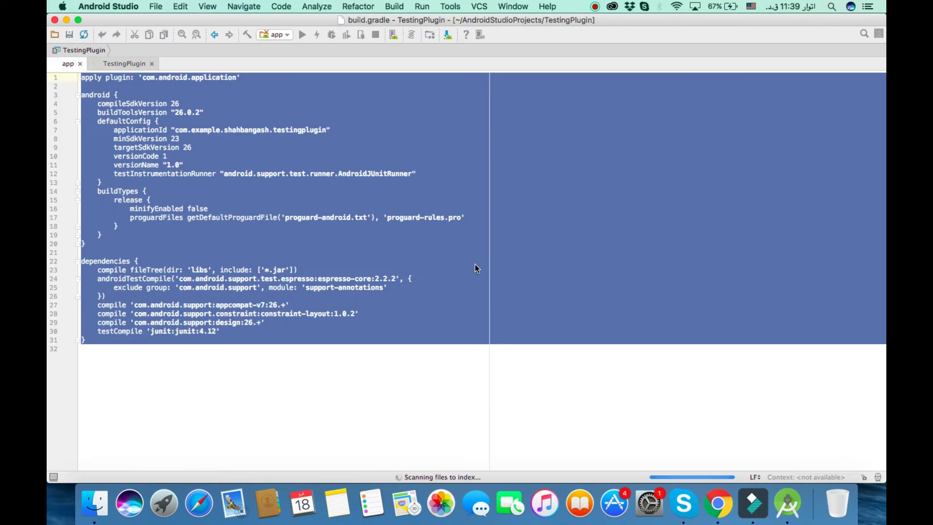
Step: Copy the complete app build.gradle code from TestingPlugin and paste it into the empty module-level build.gradle of Project Errors
{"action": "left_click", "coordinate": [310, 360]}
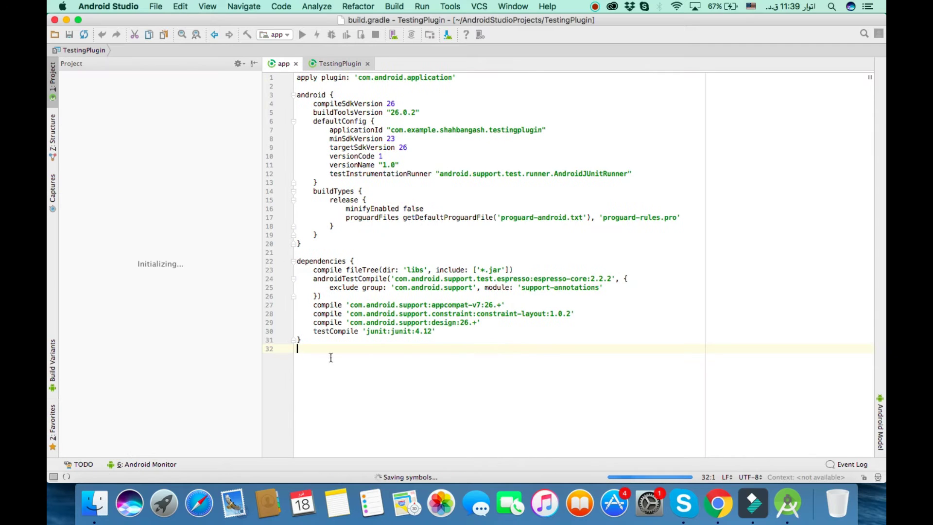
{"action": "left_click_drag", "start_coordinate": [301, 346], "coordinate": [289, 57]}
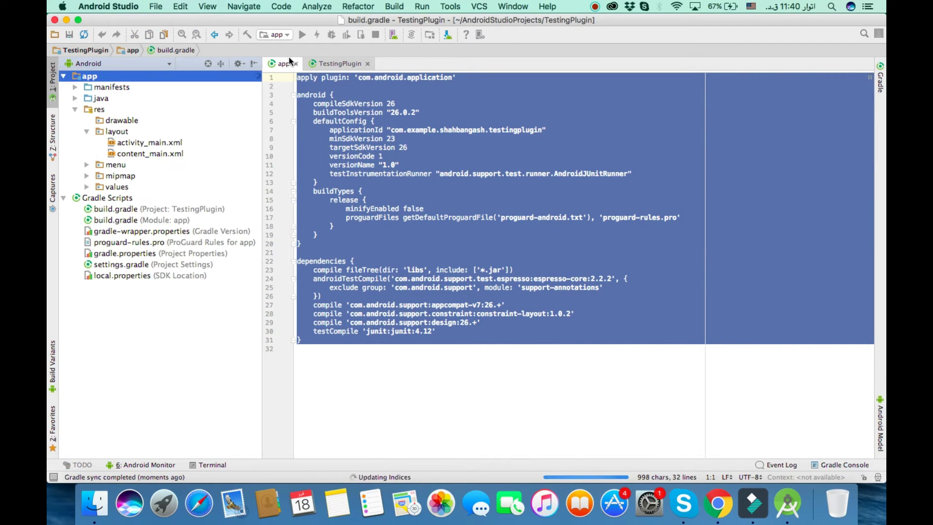
{"action": "key", "text": "ctrl+Up"}
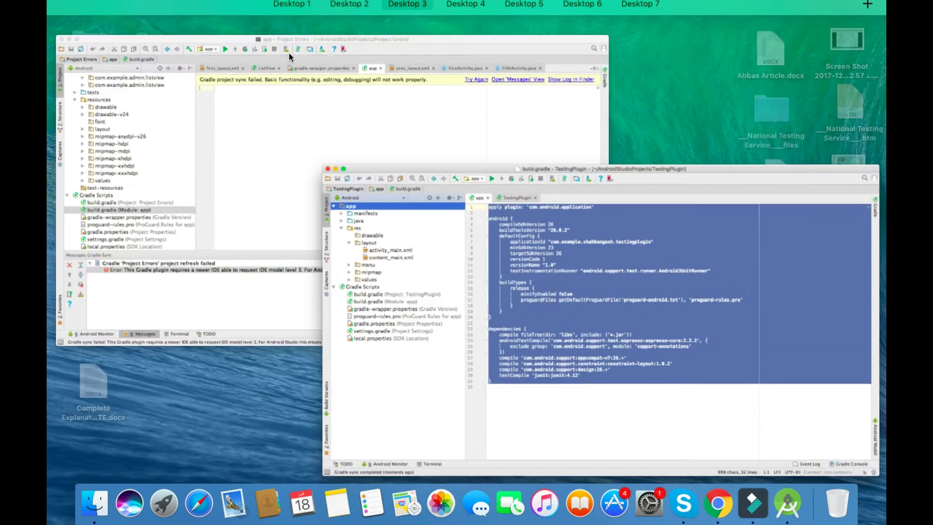
{"action": "left_click", "coordinate": [272, 109]}
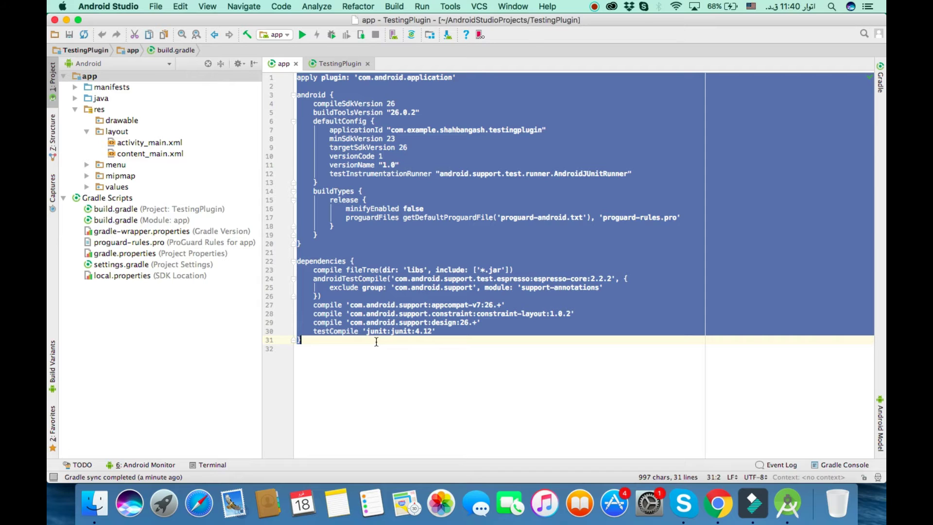
{"action": "key", "text": "ctrl+Up"}
{"action": "left_click", "coordinate": [290, 199]}
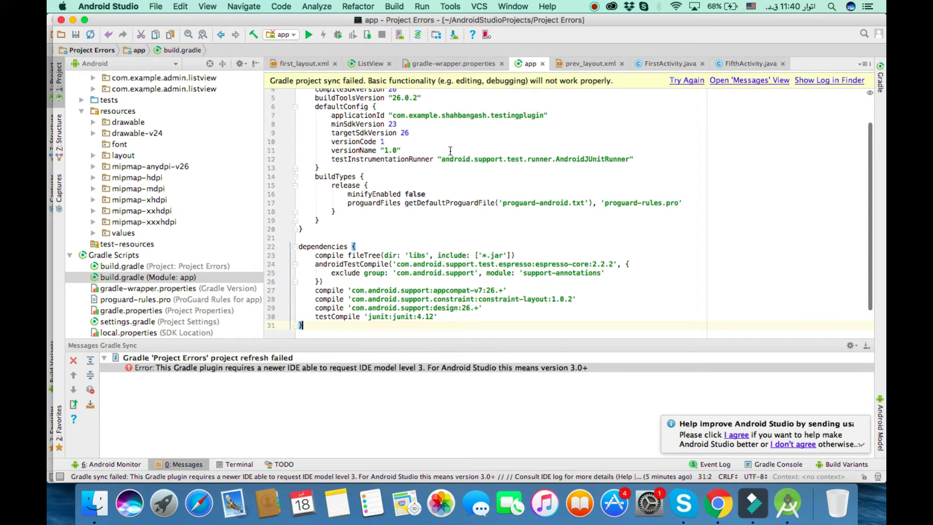
{"action": "scroll", "coordinate": [438, 151], "scroll_direction": "up", "scroll_amount": 2}
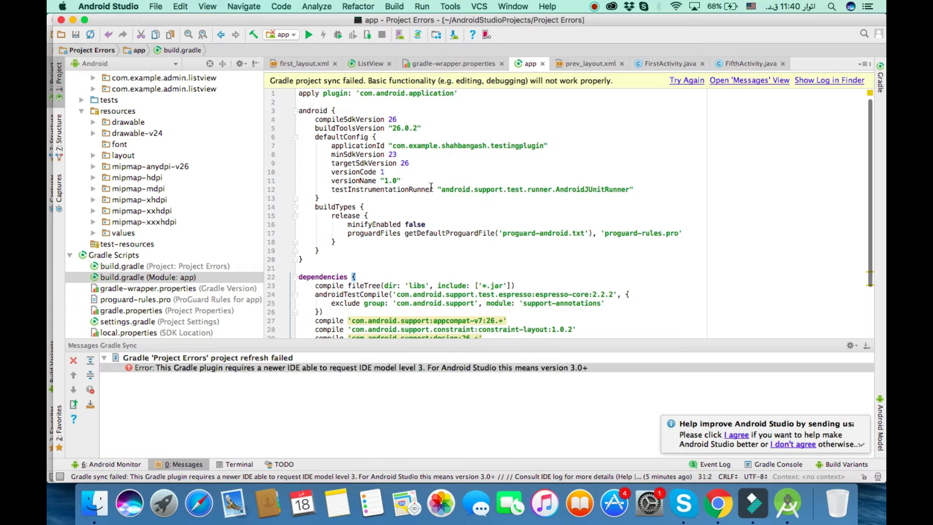
Step: Retry the Gradle sync of Project Errors, dismiss the notification about helping improve Android Studio, and check the pasted build.gradle code
{"action": "left_click", "coordinate": [689, 81]}
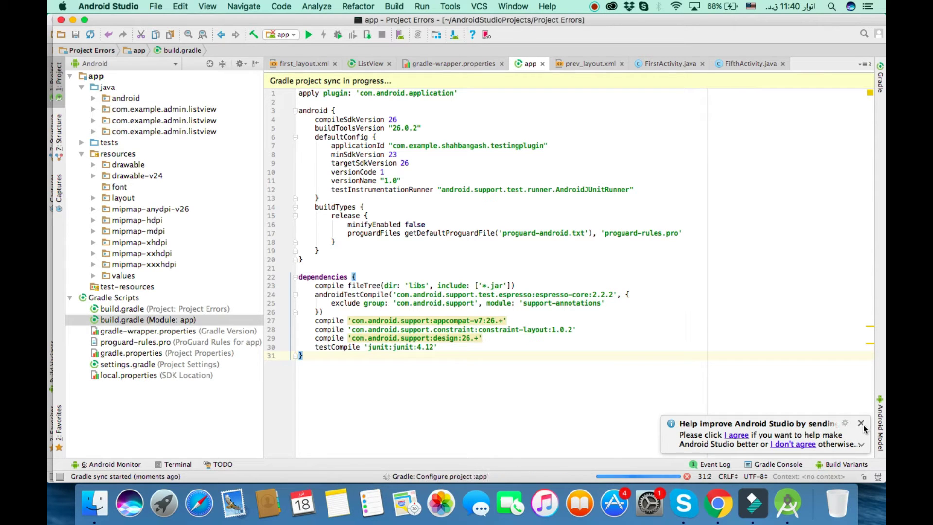
{"action": "left_click", "coordinate": [861, 423]}
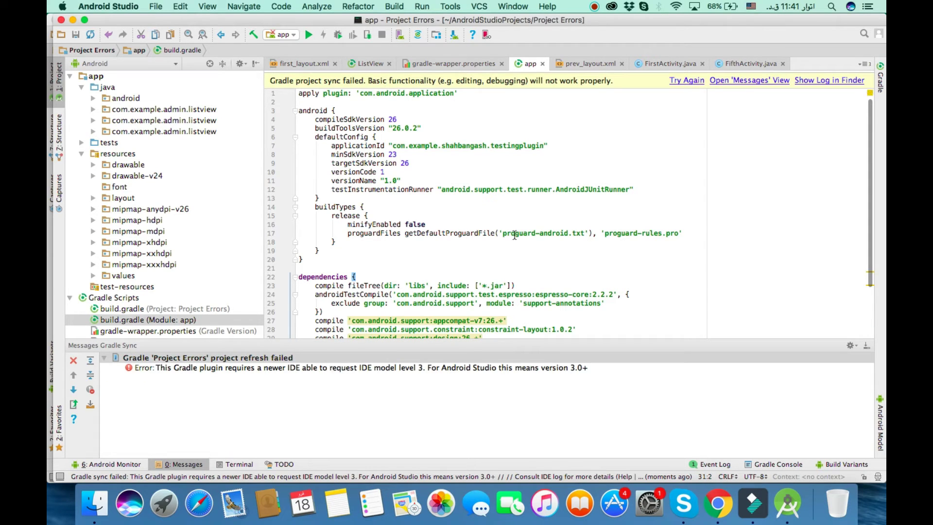
{"action": "scroll", "coordinate": [458, 286], "scroll_direction": "down", "scroll_amount": 3}
{"action": "scroll", "coordinate": [457, 286], "scroll_direction": "up", "scroll_amount": 3}
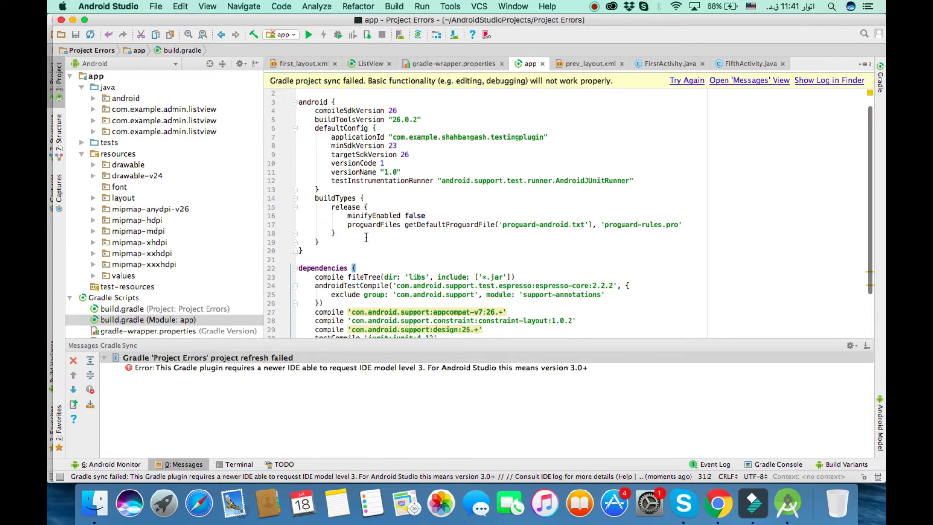
{"action": "scroll", "coordinate": [367, 237], "scroll_direction": "down", "scroll_amount": 3}
Step: Examine the Gradle and Android plugin versions on the Project page of Project Errors' Project Structure
{"action": "left_click", "coordinate": [155, 7]}
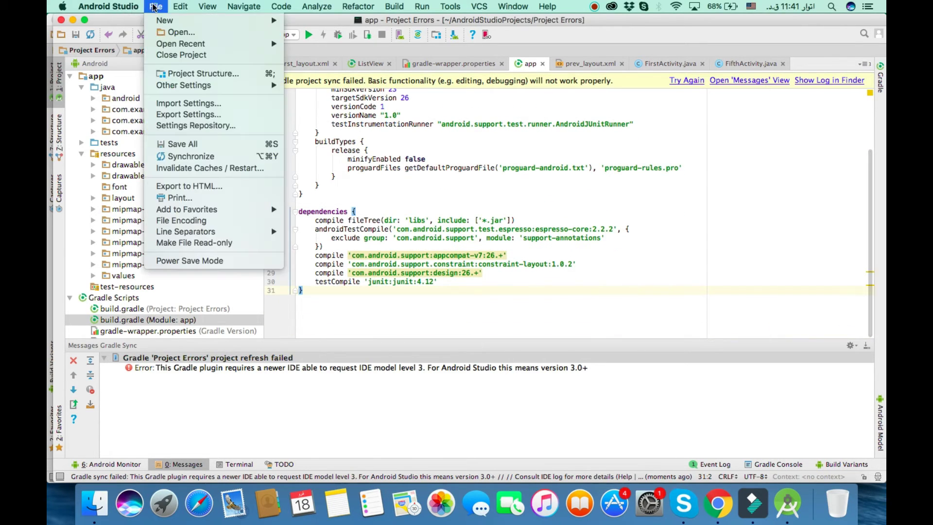
{"action": "left_click", "coordinate": [197, 73]}
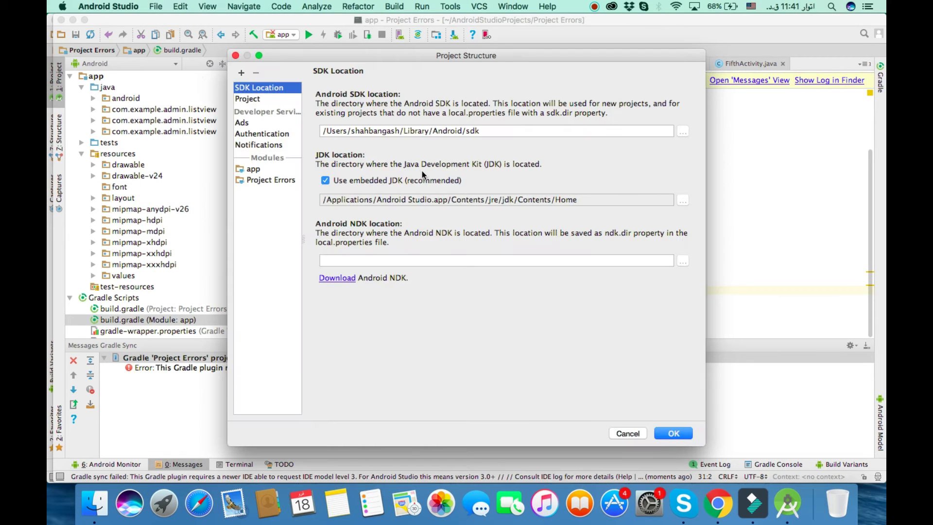
{"action": "left_click", "coordinate": [255, 99]}
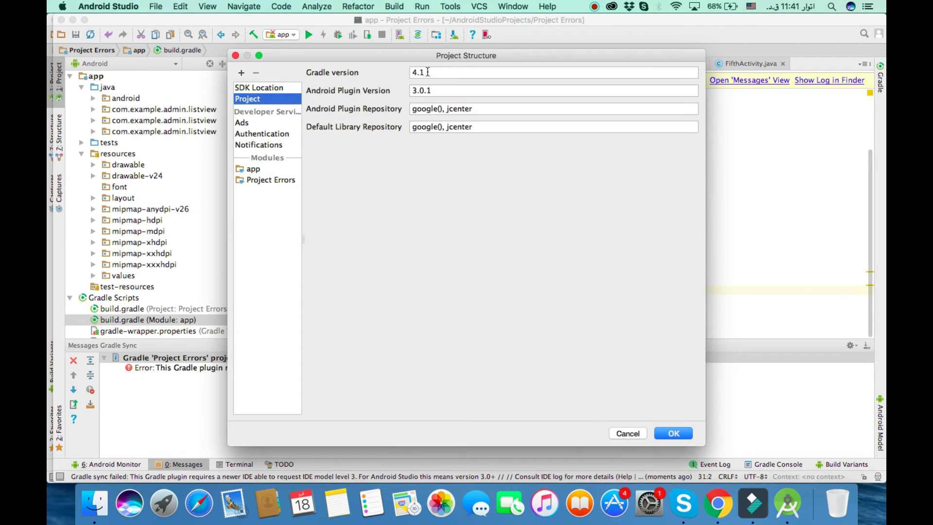
{"action": "left_click", "coordinate": [428, 72]}
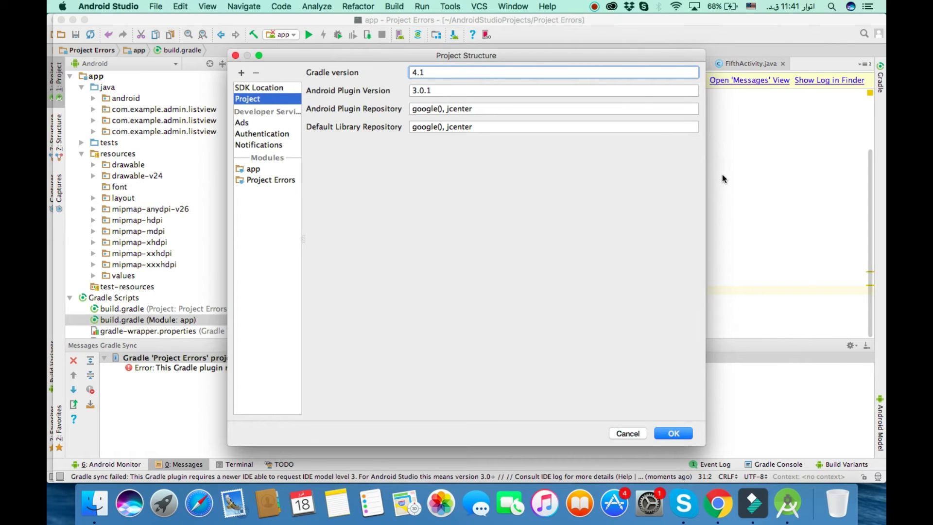
Step: Try to open TestingPlugin's Project Structure alongside that of Project Errors, and close the Project Errors dialog without saving
{"action": "key", "text": "ctrl+Up"}
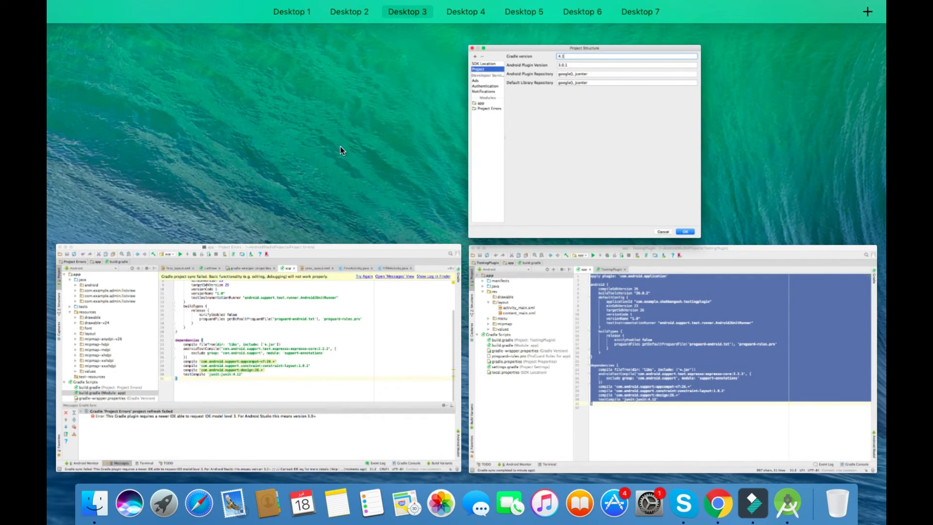
{"action": "left_click", "coordinate": [579, 383]}
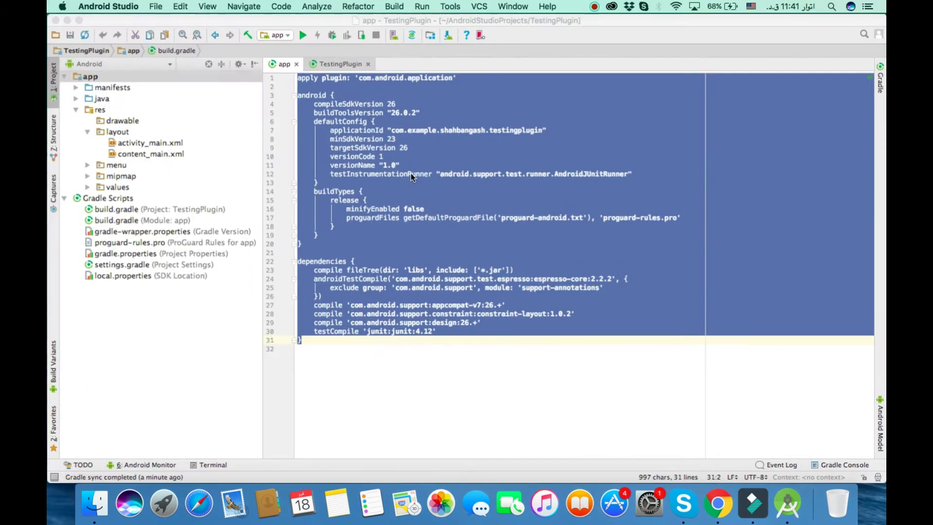
{"action": "left_click", "coordinate": [149, 7]}
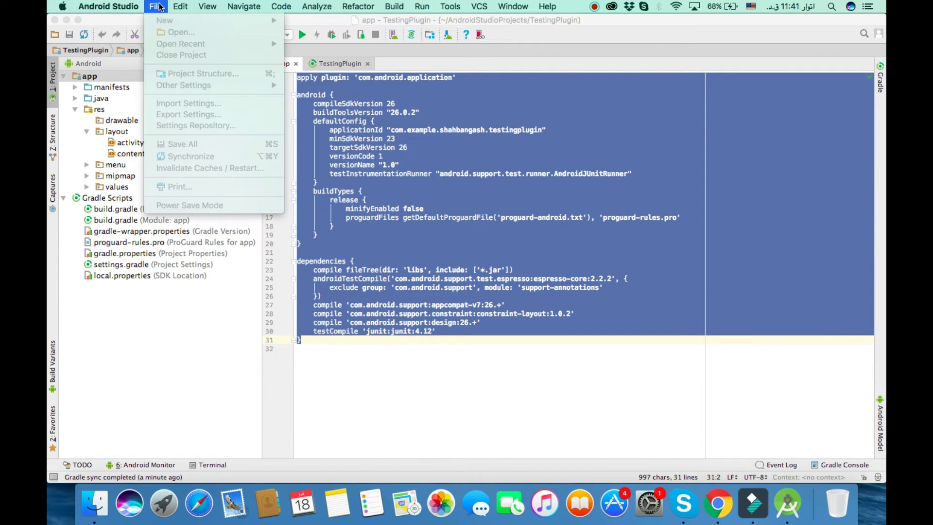
{"action": "left_click", "coordinate": [389, 200]}
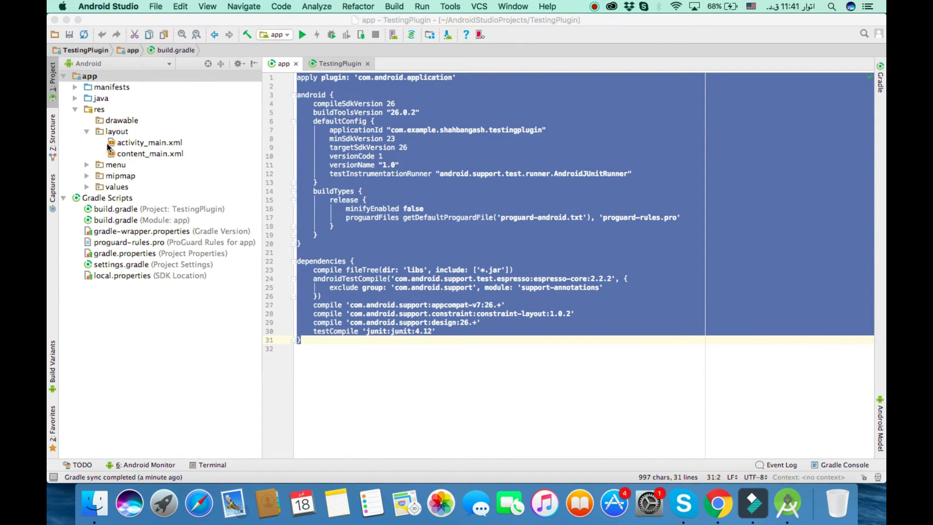
{"action": "left_click", "coordinate": [154, 7]}
{"action": "left_click", "coordinate": [115, 168]}
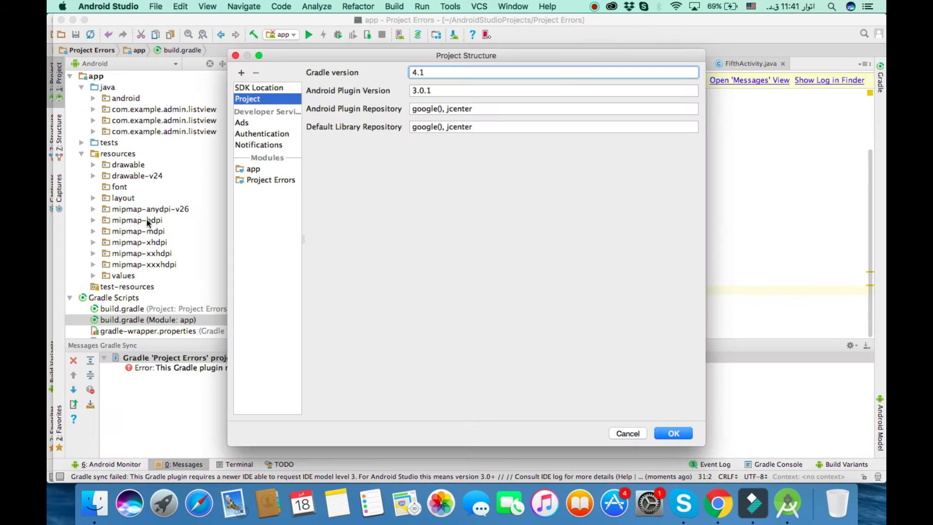
{"action": "left_click", "coordinate": [234, 56]}
Step: Move the TestingPlugin window to Desktop 4 and the Project Errors window to Desktop 5, and switch to TestingPlugin
{"action": "key", "text": "ctrl+Up"}
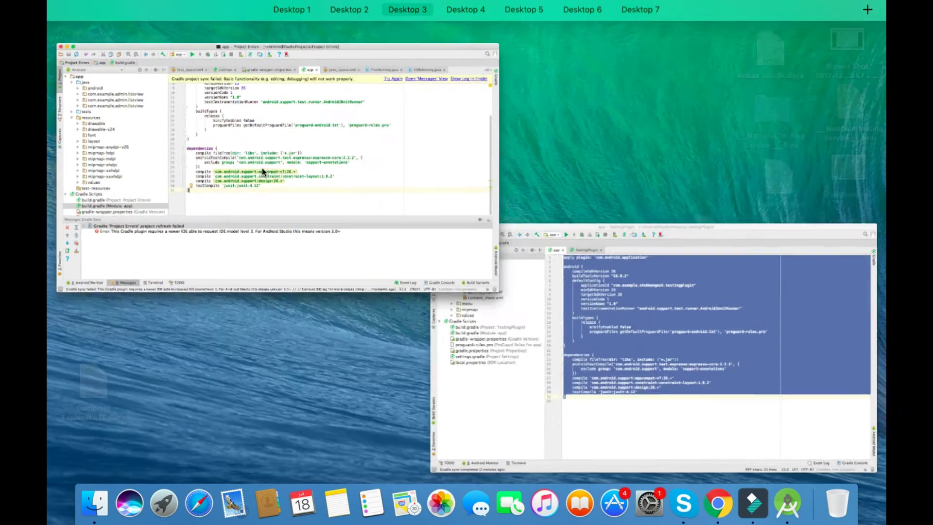
{"action": "left_click_drag", "start_coordinate": [520, 354], "coordinate": [459, 48]}
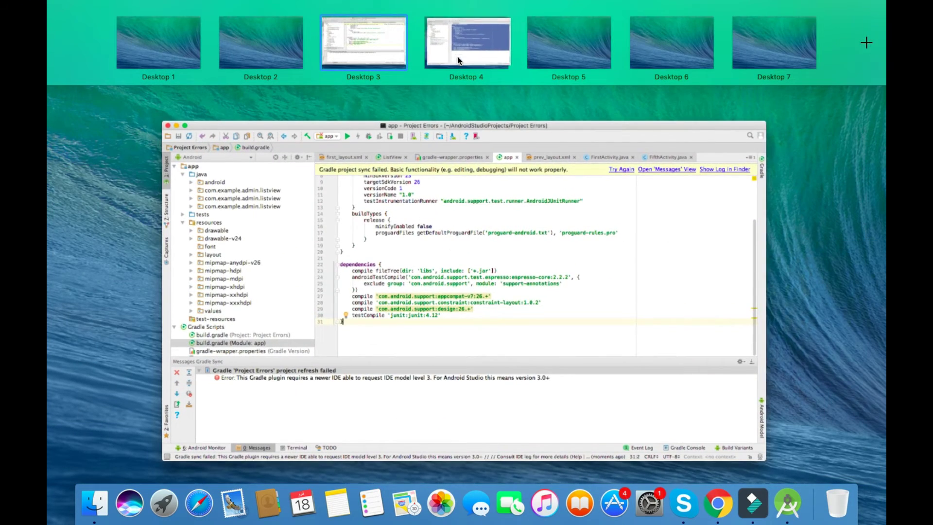
{"action": "left_click_drag", "start_coordinate": [515, 131], "coordinate": [565, 25]}
{"action": "left_click", "coordinate": [486, 50]}
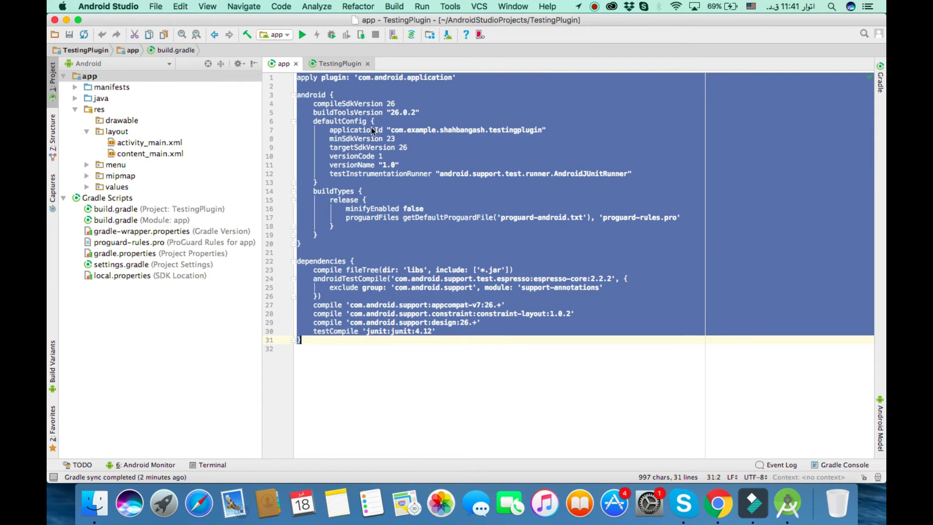
Step: Examine the Gradle version and Android plugin version in TestingPlugin's Project Structure, and close the dialog without saving
{"action": "left_click", "coordinate": [453, 165]}
{"action": "left_click", "coordinate": [155, 6]}
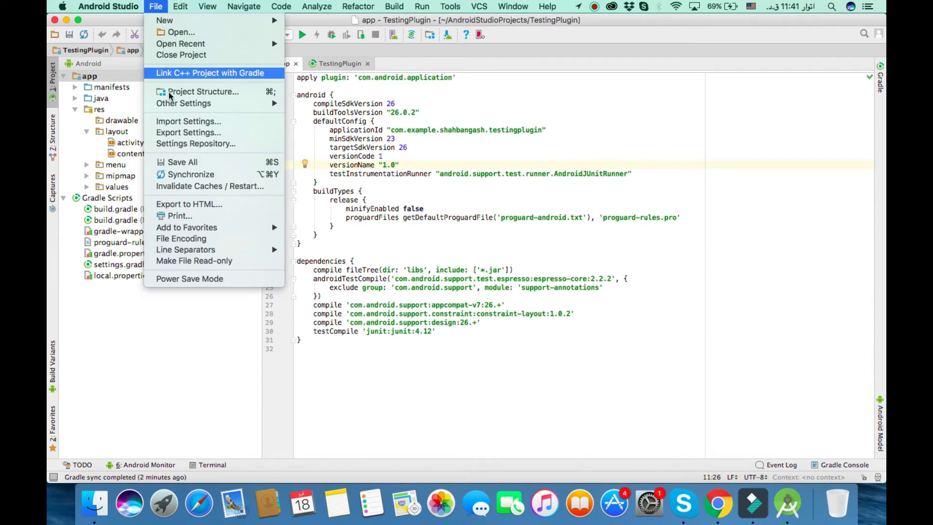
{"action": "left_click", "coordinate": [204, 92]}
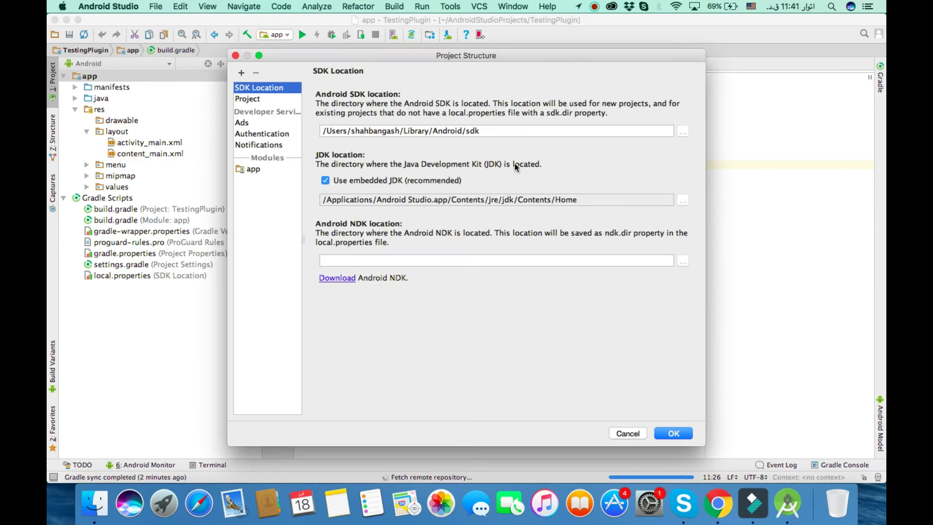
{"action": "left_click", "coordinate": [261, 99]}
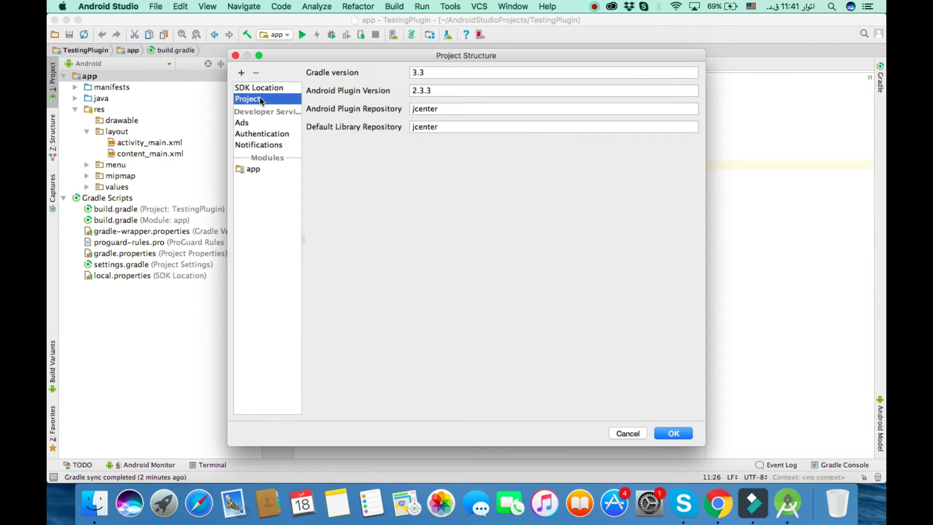
{"action": "double_click", "coordinate": [428, 72]}
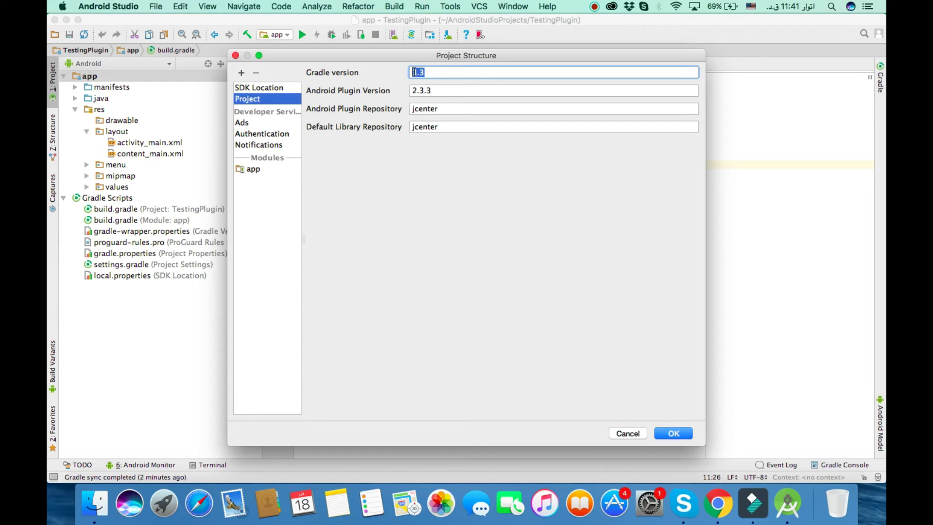
{"action": "left_click_drag", "start_coordinate": [435, 91], "coordinate": [416, 90]}
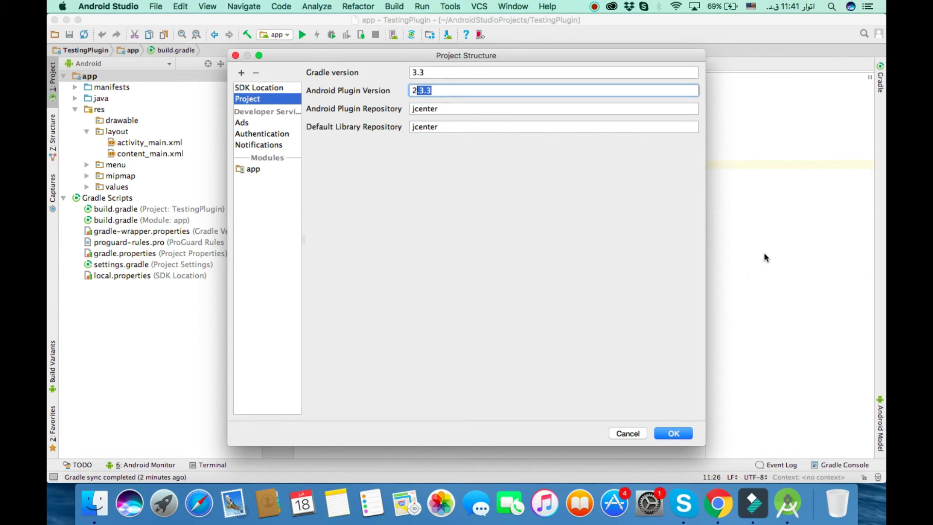
{"action": "key", "text": "ctrl+Up"}
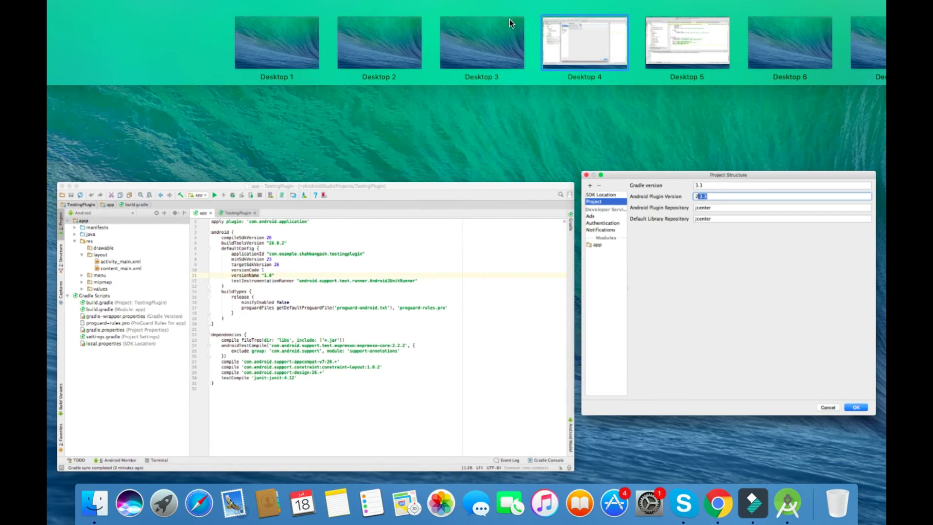
{"action": "left_click", "coordinate": [614, 34]}
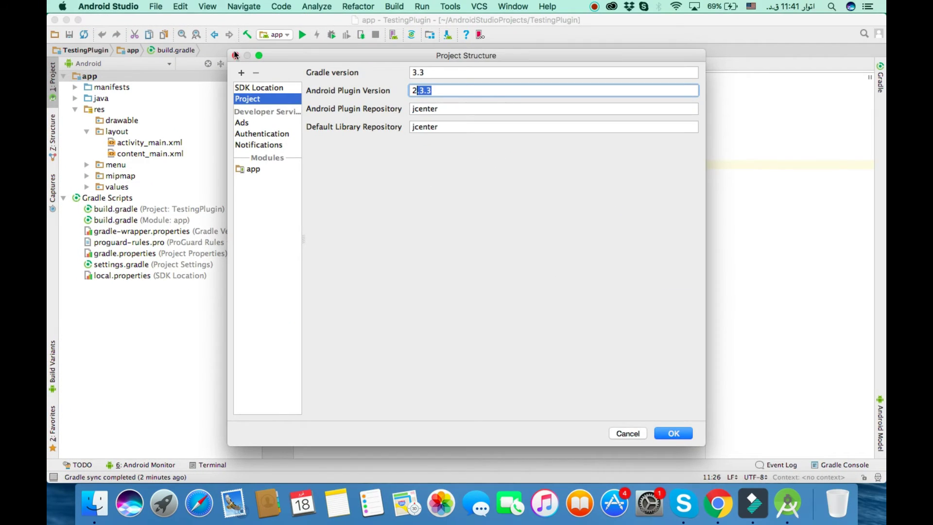
{"action": "key", "text": "Escape"}
Step: Recheck the Gradle, Android plugin and repository settings in TestingPlugin's Project Structure, and close the dialog
{"action": "key", "text": "ctrl+Right"}
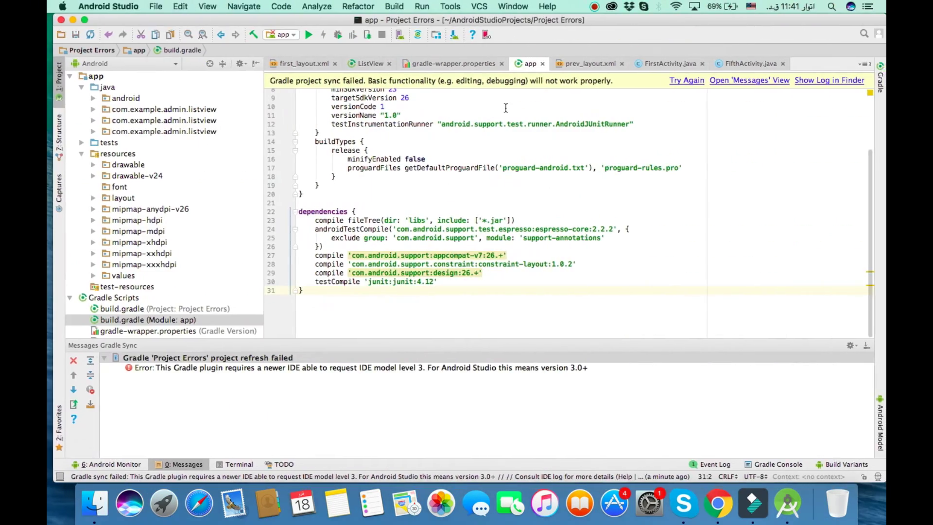
{"action": "key", "text": "ctrl+Left"}
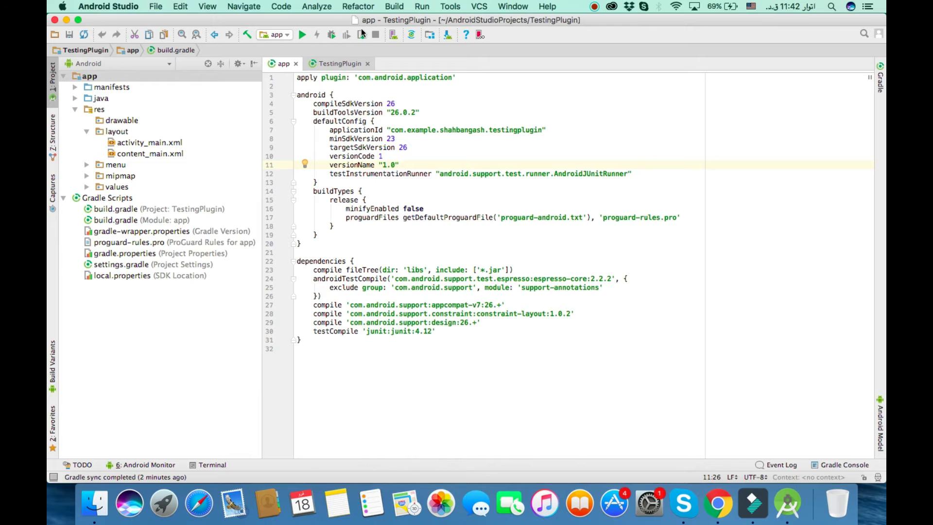
{"action": "left_click", "coordinate": [155, 6]}
{"action": "left_click", "coordinate": [197, 92]}
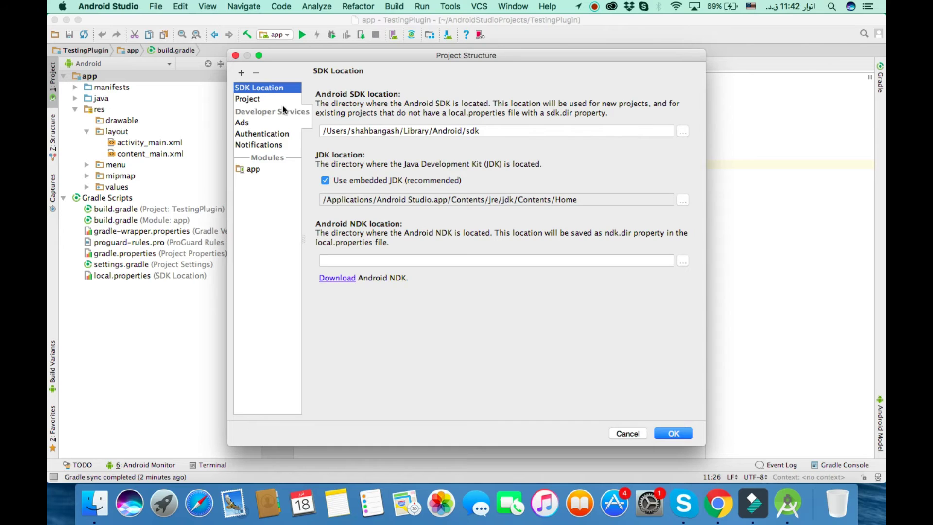
{"action": "left_click", "coordinate": [281, 99]}
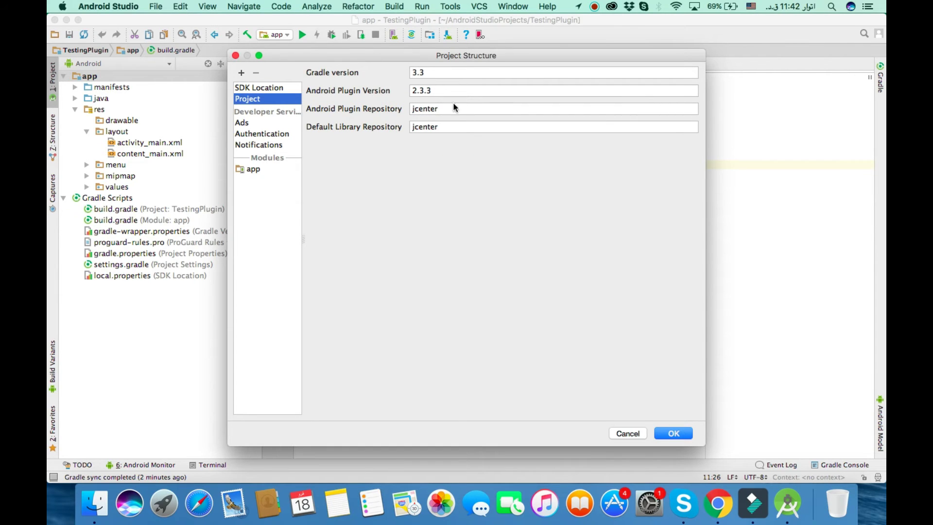
{"action": "left_click", "coordinate": [683, 436]}
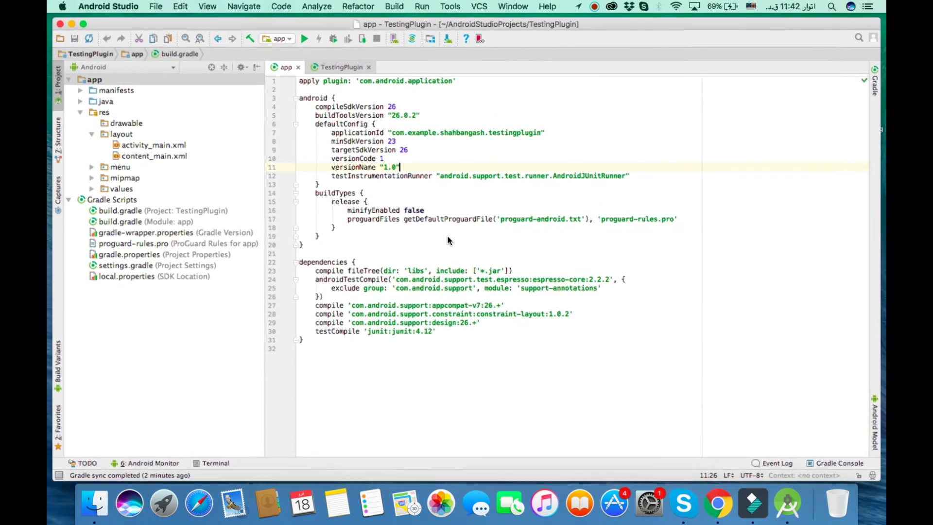
Step: In Project Errors' Project Structure, set the Gradle version to 3.3 and the Android plugin version to 2.3.3
{"action": "key", "text": "ctrl+Right"}
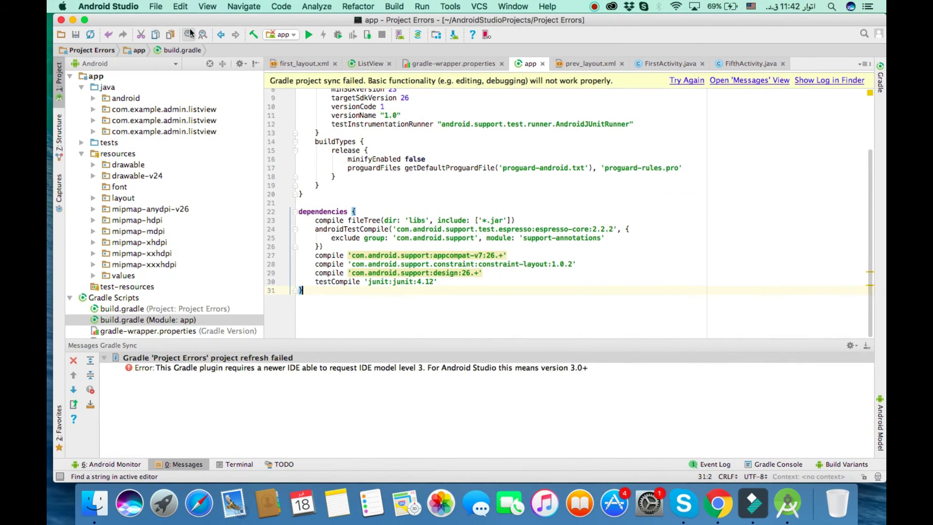
{"action": "left_click", "coordinate": [156, 6]}
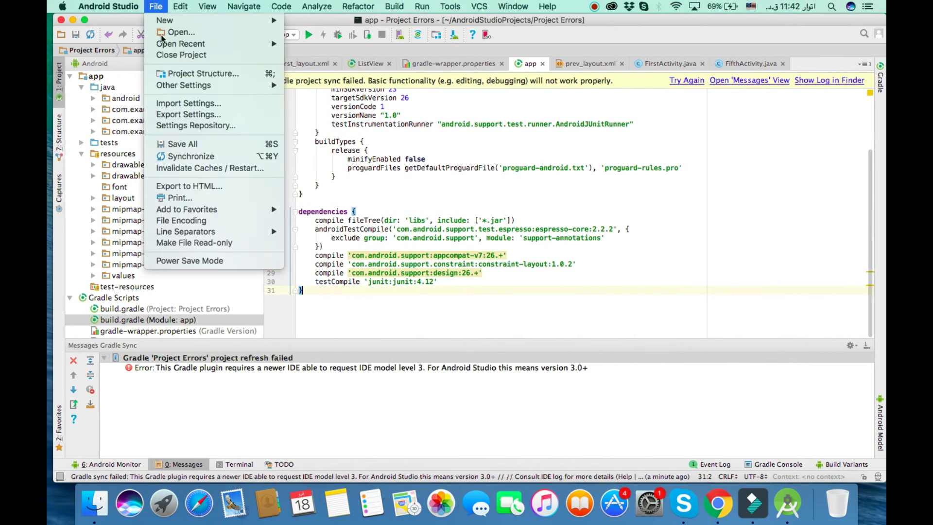
{"action": "left_click", "coordinate": [193, 73]}
{"action": "left_click", "coordinate": [247, 98]}
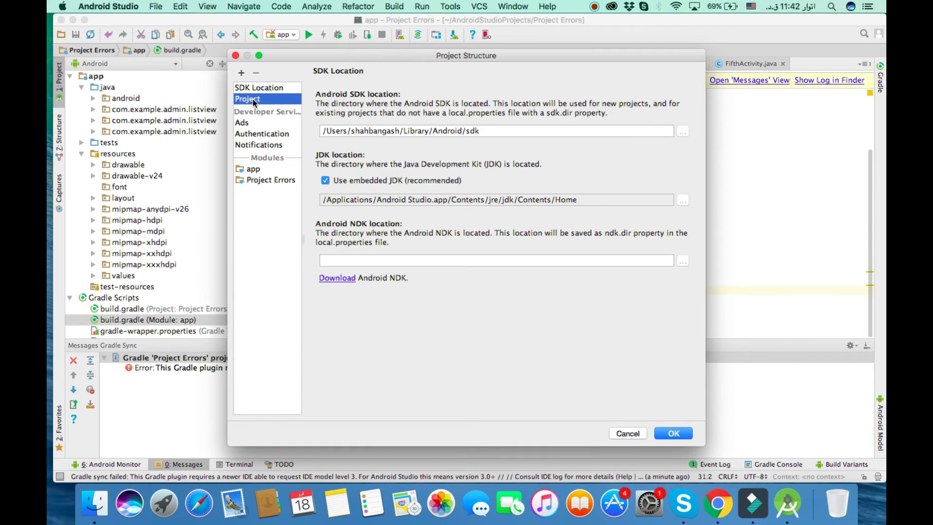
{"action": "double_click", "coordinate": [428, 73]}
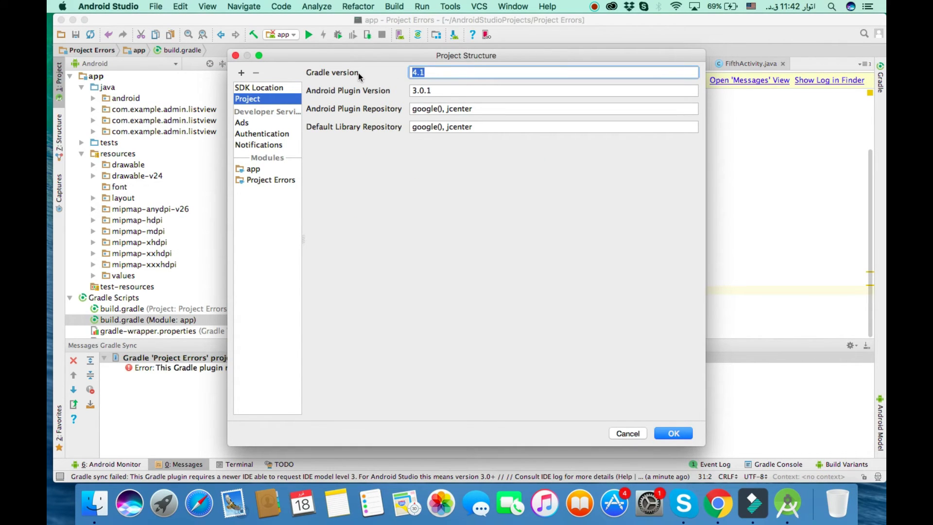
{"action": "type", "text": "3.3"}
{"action": "double_click", "coordinate": [443, 90]}
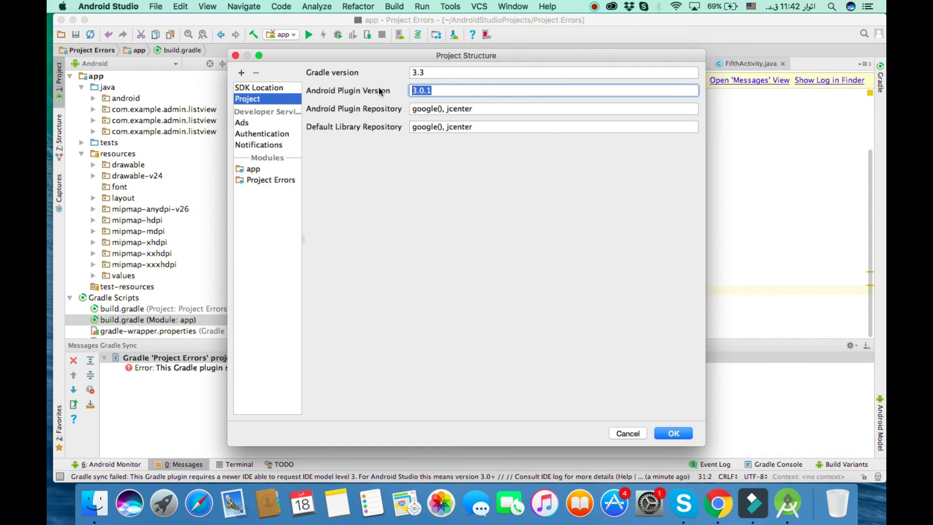
{"action": "type", "text": "2.3.3"}
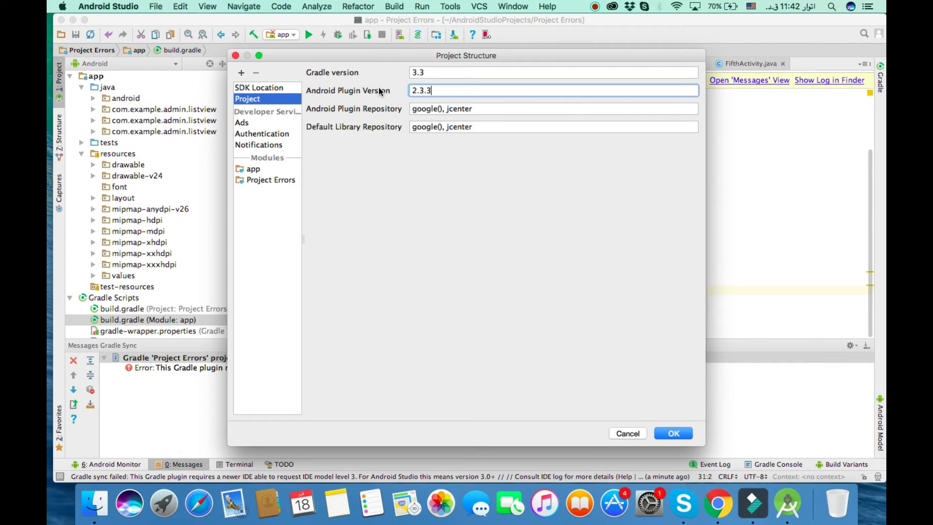
Step: Remove google() from the Android plugin repository and default library repository, leaving only jcenter in each
{"action": "left_click_drag", "start_coordinate": [444, 111], "coordinate": [388, 110]}
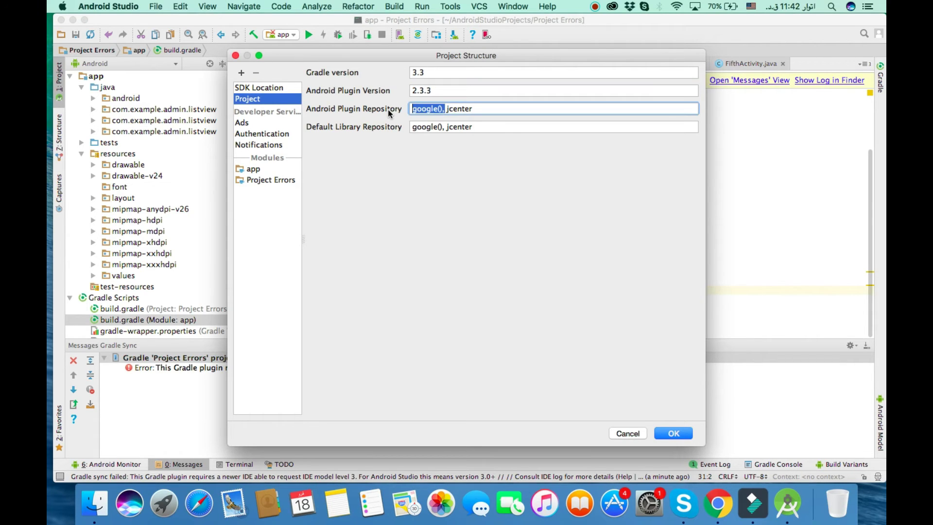
{"action": "key", "text": "BackSpace"}
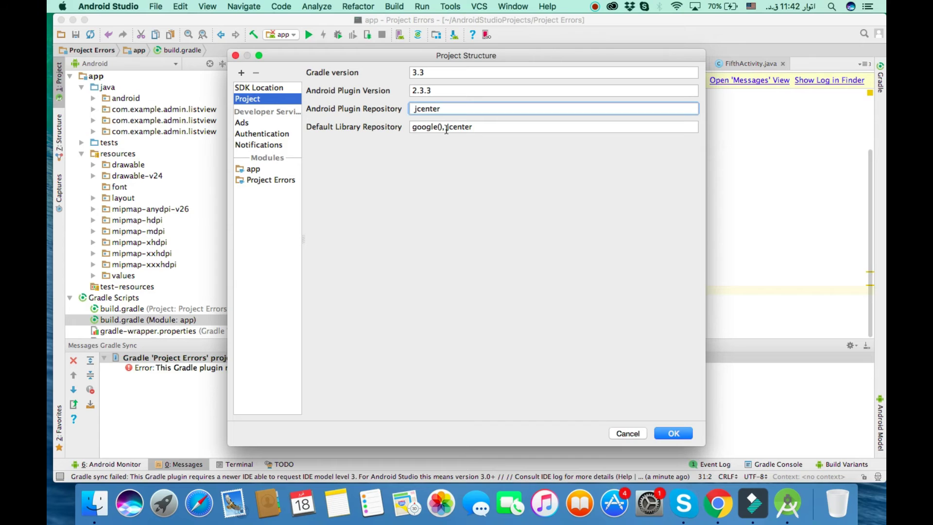
{"action": "left_click_drag", "start_coordinate": [446, 128], "coordinate": [357, 130]}
{"action": "key", "text": "BackSpace"}
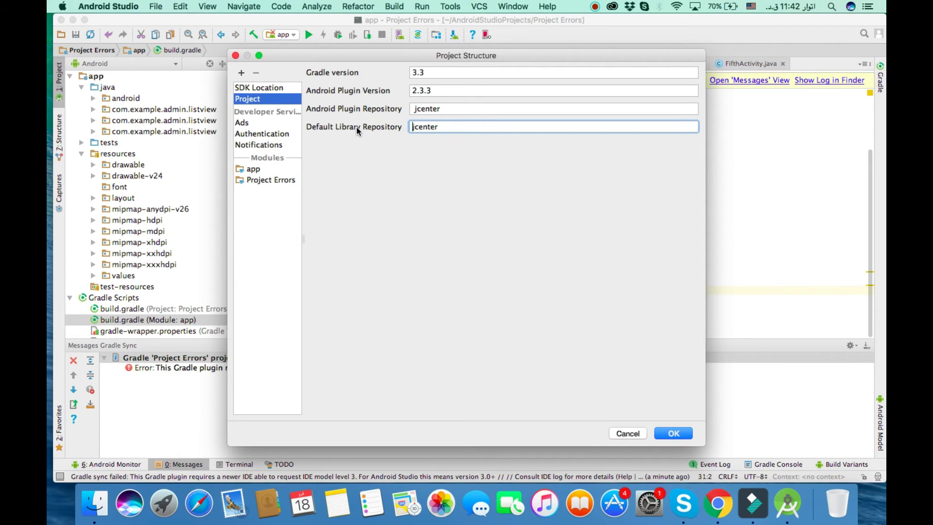
{"action": "left_click", "coordinate": [415, 109]}
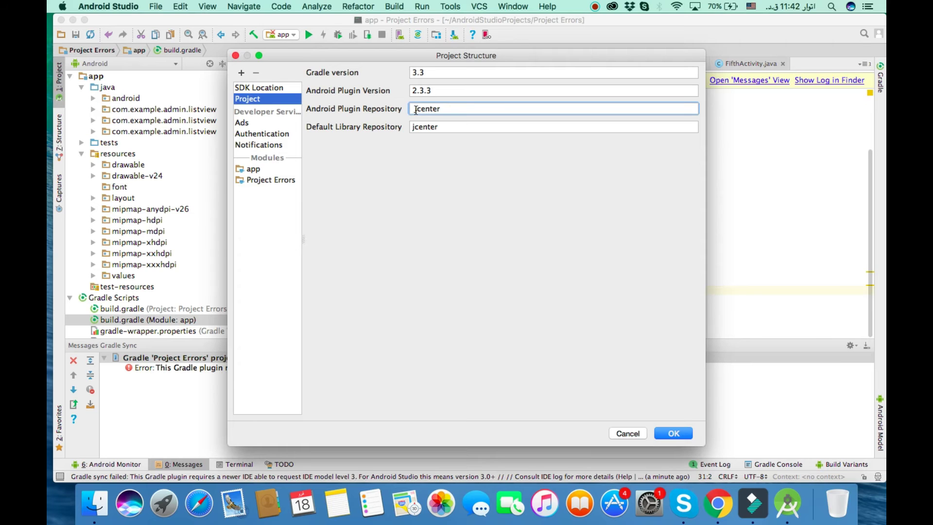
{"action": "key", "text": "BackSpace"}
{"action": "left_click", "coordinate": [414, 127]}
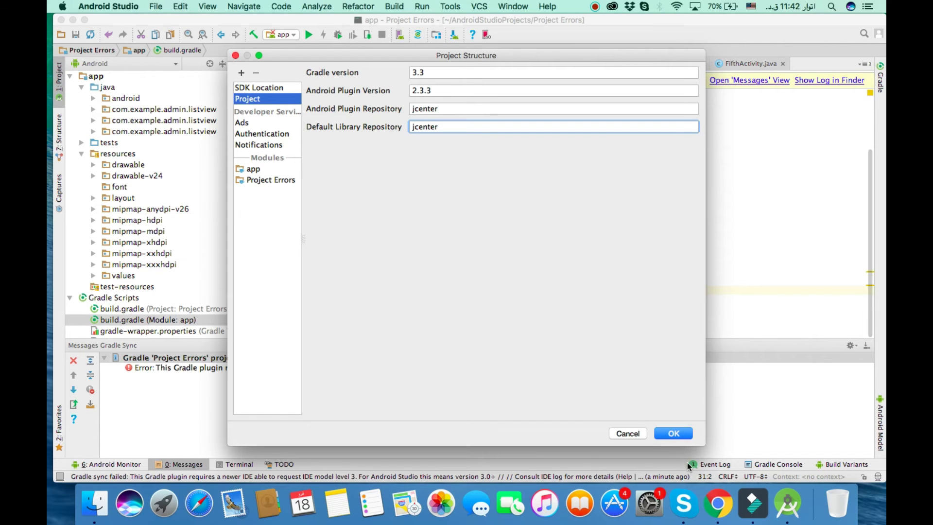
Step: Apply the Project Structure changes and confirm removing the ListView module that is no longer imported from Gradle
{"action": "left_click", "coordinate": [674, 433]}
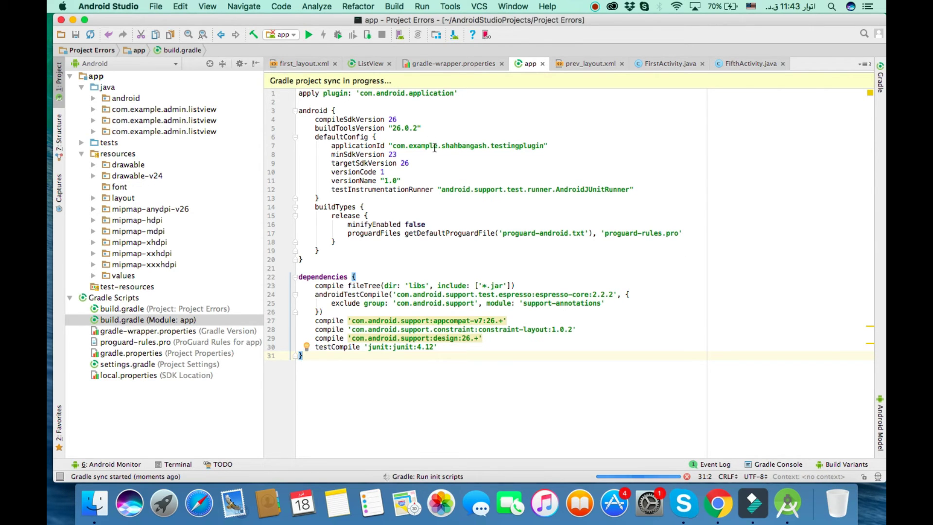
{"action": "mouse_move", "coordinate": [504, 334]}
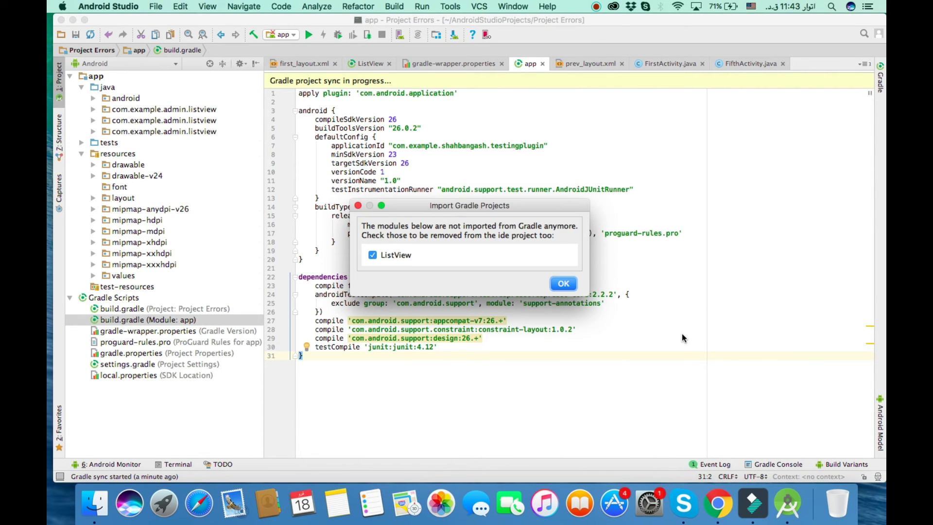
{"action": "left_click", "coordinate": [565, 284]}
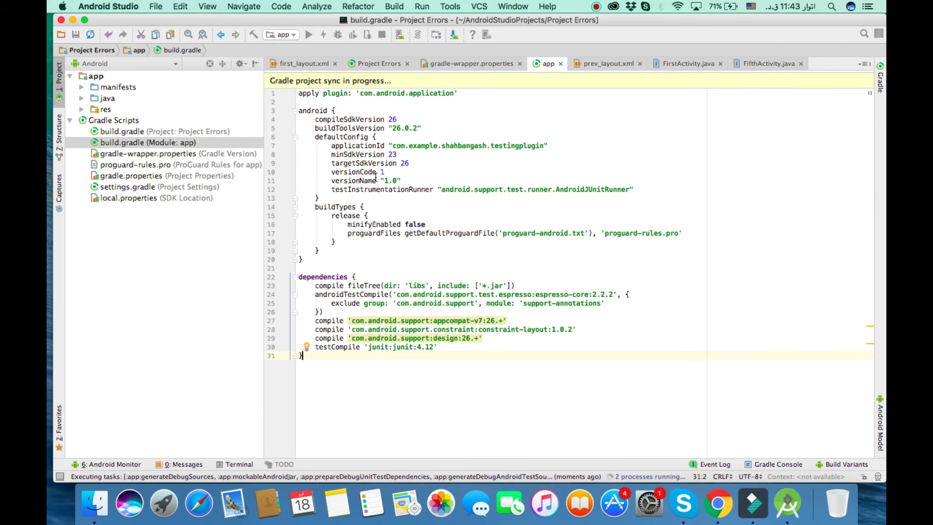
Step: Examine the manifests and res folders of the app module in the Android project view, with Gradle Scripts collapsed
{"action": "left_click", "coordinate": [177, 65]}
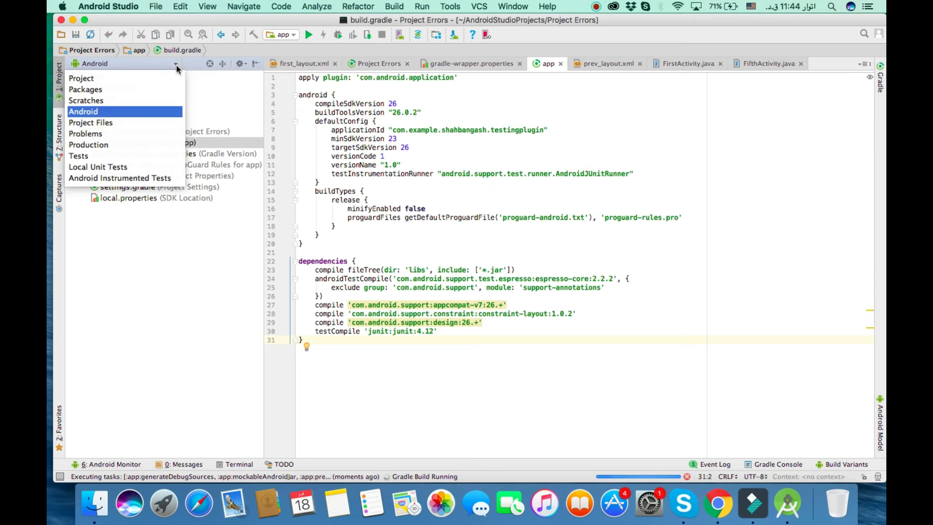
{"action": "left_click", "coordinate": [90, 112]}
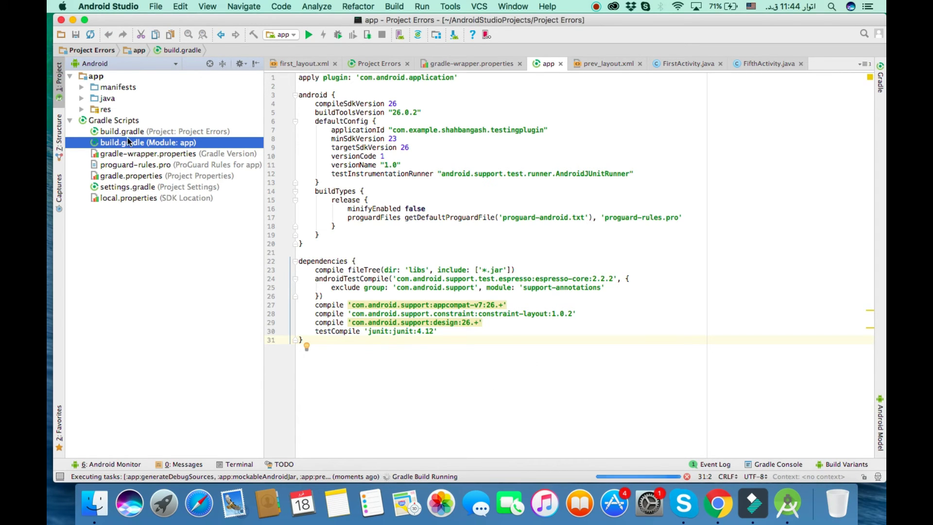
{"action": "left_click", "coordinate": [71, 120]}
{"action": "left_click", "coordinate": [81, 87]}
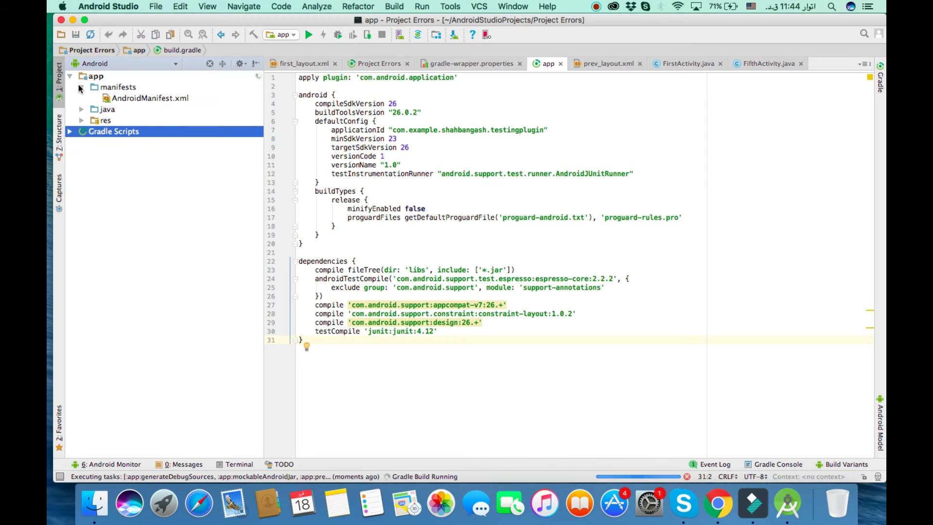
{"action": "left_click", "coordinate": [82, 121]}
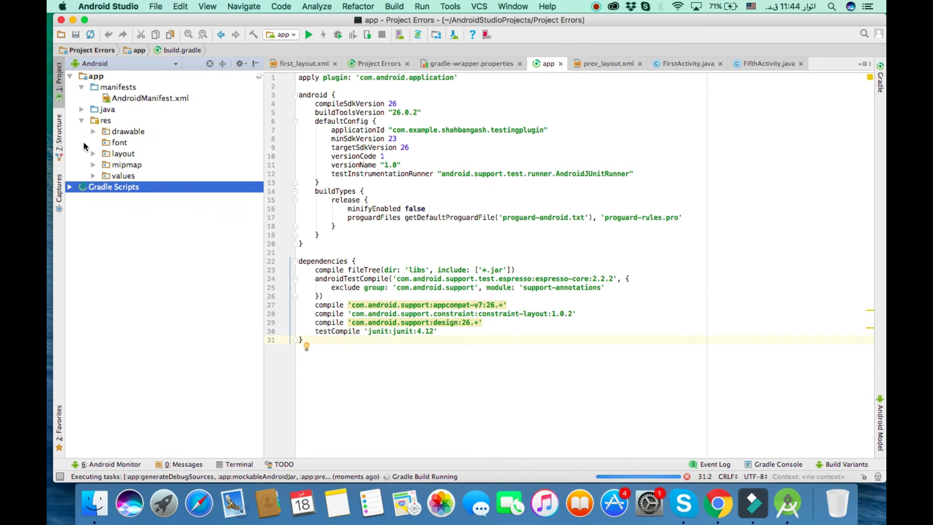
{"action": "left_click", "coordinate": [93, 132]}
{"action": "left_click", "coordinate": [93, 132]}
Step: Start the Custom Phone virtual device from the Genymotion Device Manager and run the app configuration of Project Errors
{"action": "left_click", "coordinate": [486, 35]}
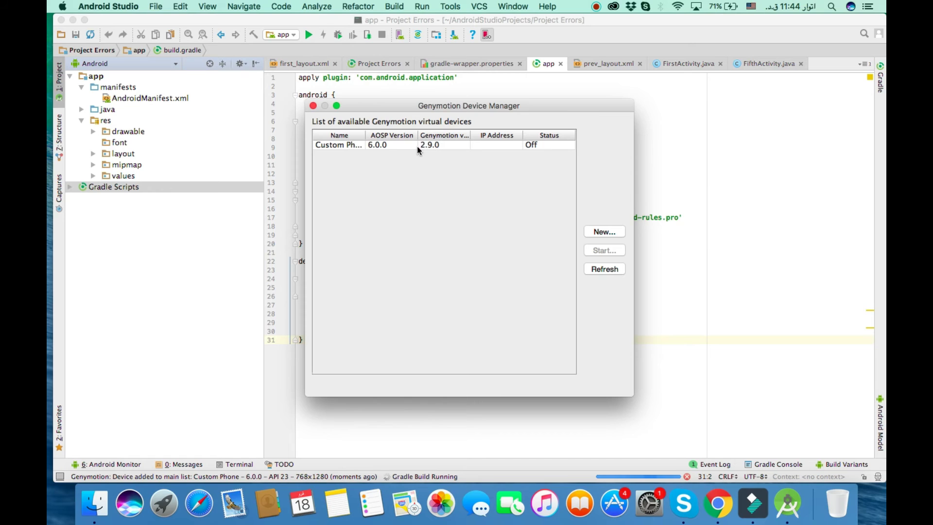
{"action": "left_click", "coordinate": [418, 146]}
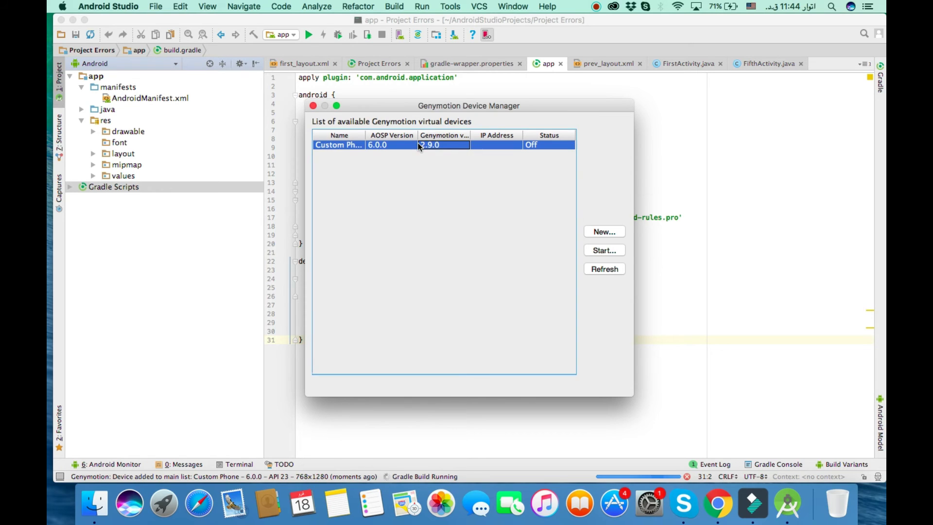
{"action": "left_click", "coordinate": [611, 246]}
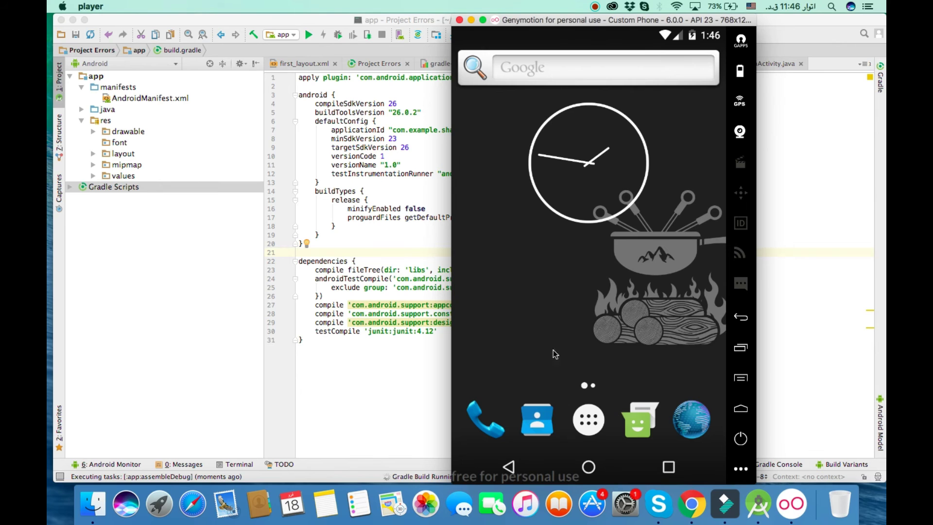
{"action": "left_click", "coordinate": [399, 244]}
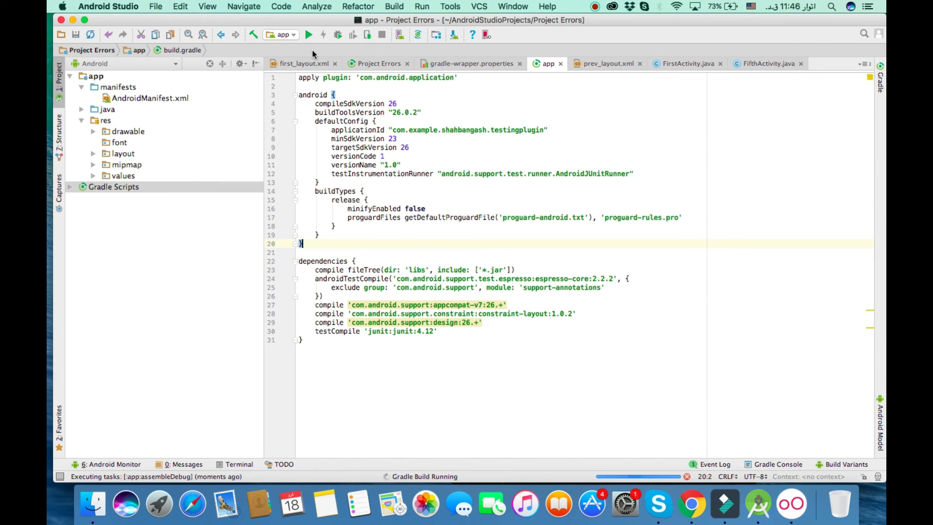
{"action": "left_click", "coordinate": [309, 35]}
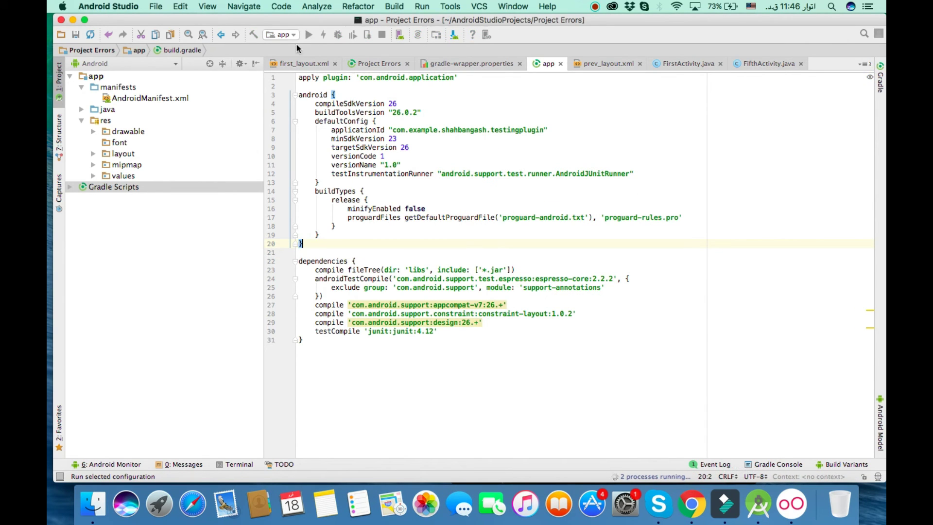
Step: Close all open editor files except first_layout.xml and the app module's build.gradle
{"action": "left_click", "coordinate": [520, 65]}
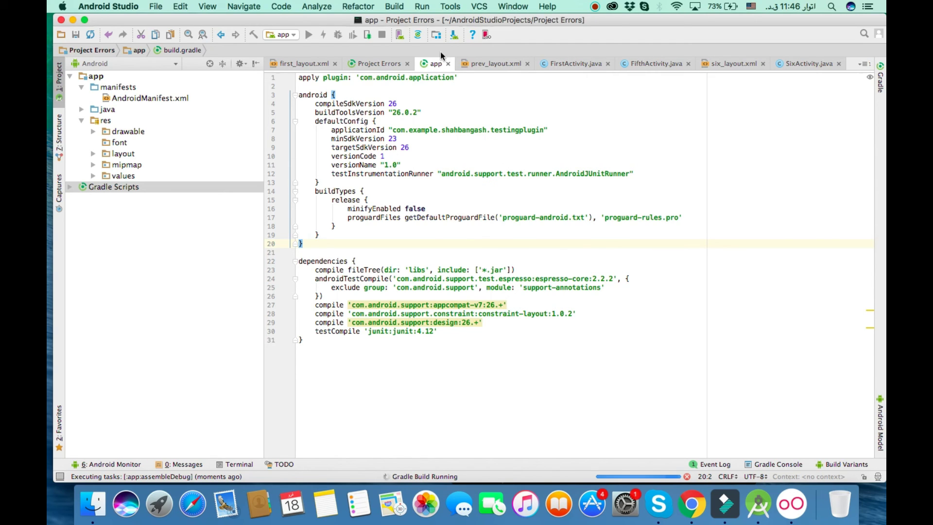
{"action": "left_click", "coordinate": [407, 63]}
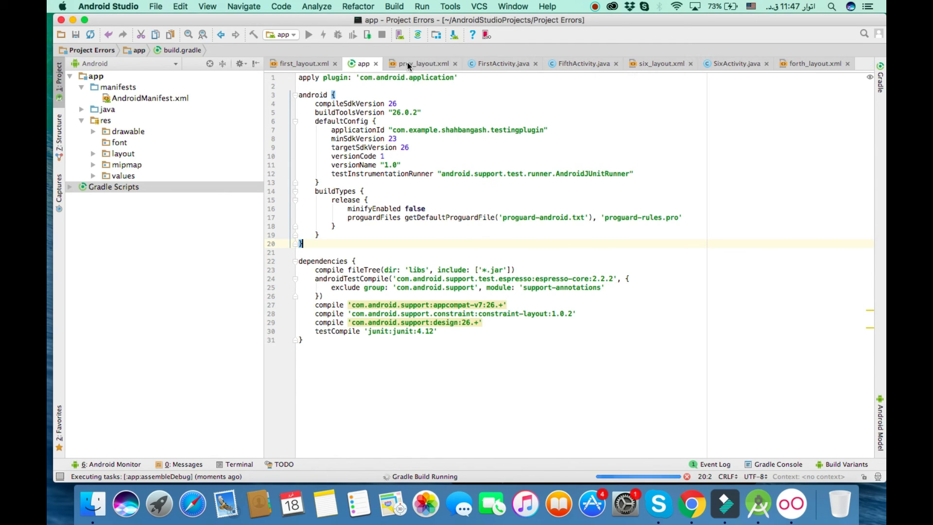
{"action": "left_click", "coordinate": [456, 63]}
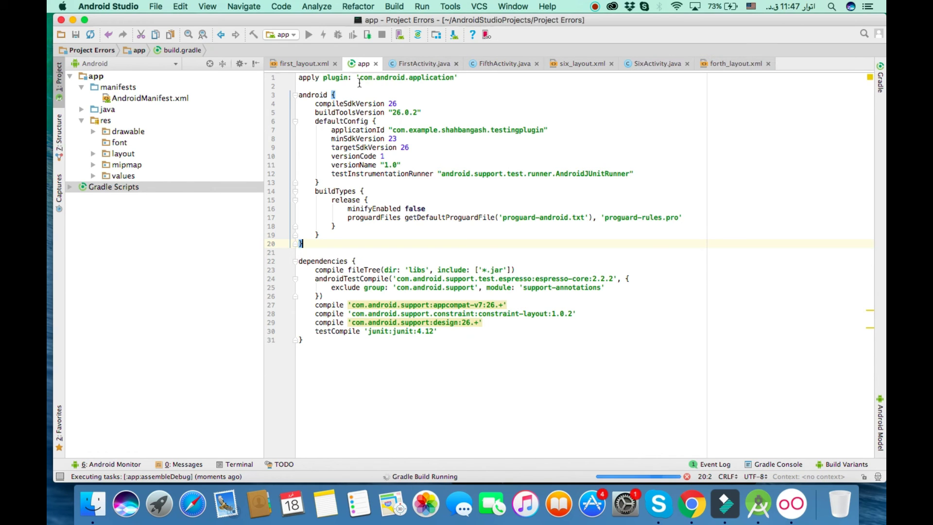
{"action": "left_click", "coordinate": [456, 64]}
{"action": "left_click", "coordinate": [456, 64]}
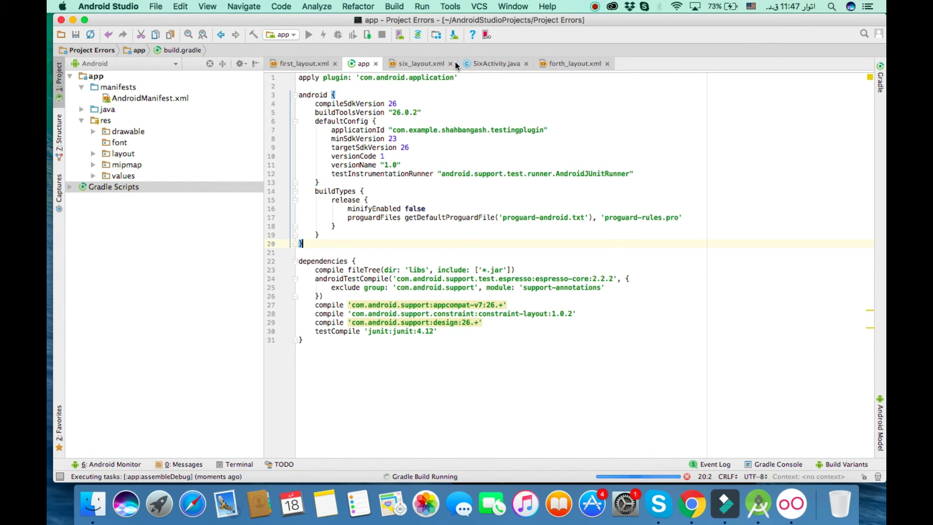
Step: Switch to the Genymotion device, open the "beautiful" item in the ListView app and look through its quiz questions
{"action": "left_click", "coordinate": [792, 505]}
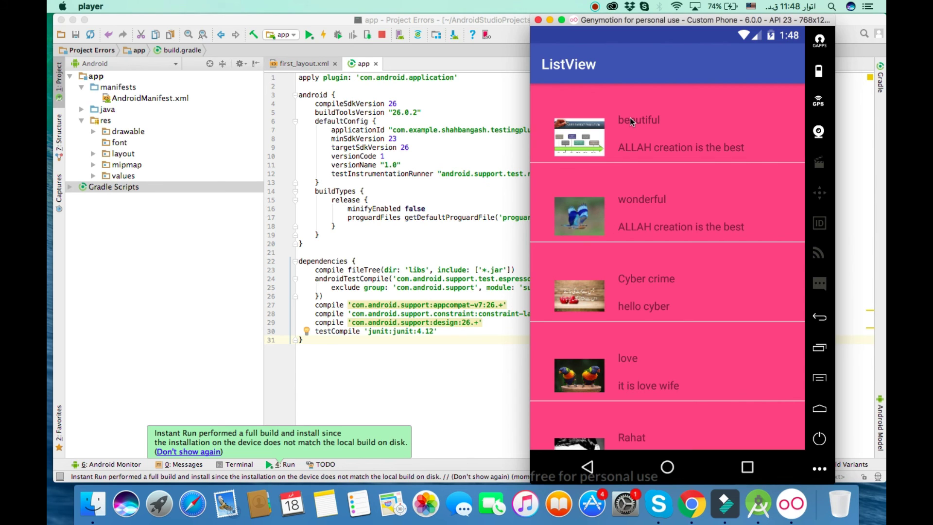
{"action": "left_click", "coordinate": [630, 117]}
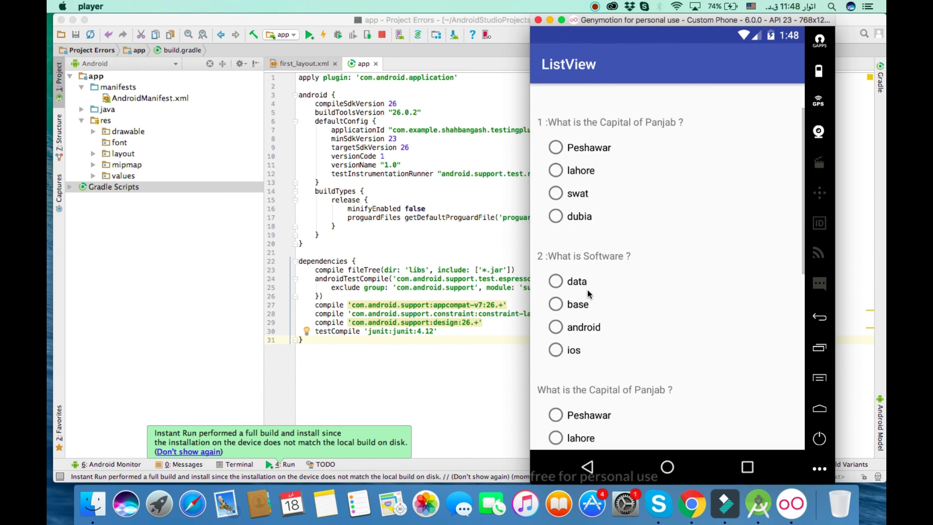
{"action": "left_click_drag", "start_coordinate": [587, 290], "coordinate": [594, 162]}
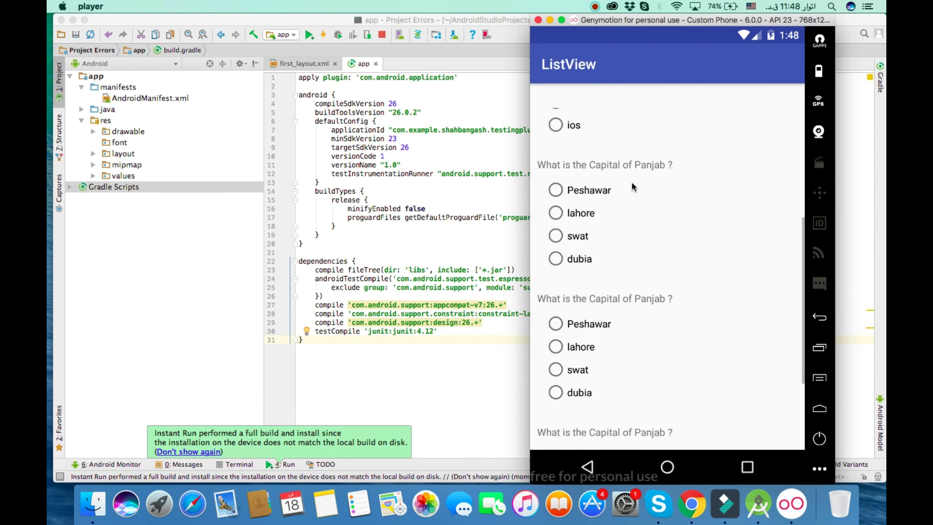
Step: Review the quiz page in the ListView app from the first question down to the Previous and Next buttons, returning to question 2
{"action": "left_click_drag", "start_coordinate": [632, 186], "coordinate": [632, 372]}
{"action": "left_click_drag", "start_coordinate": [628, 158], "coordinate": [626, 288]}
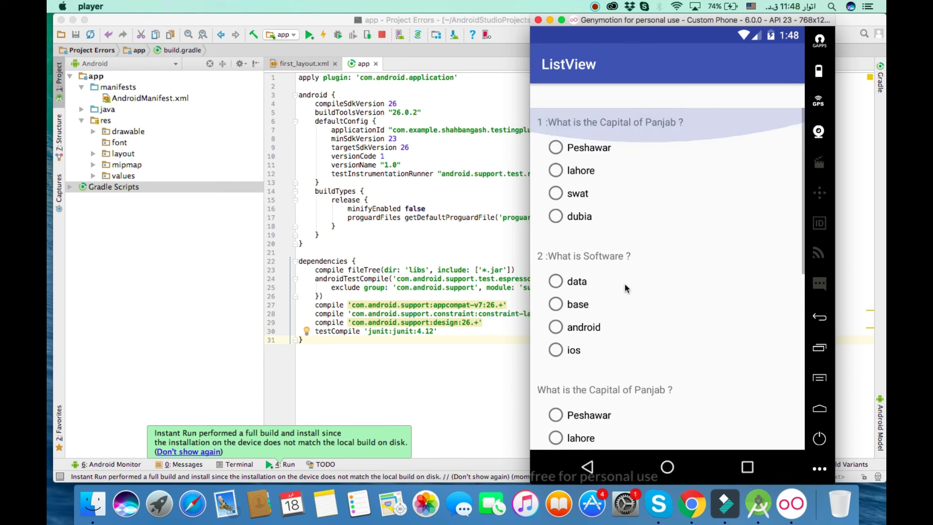
{"action": "scroll", "coordinate": [619, 301], "scroll_direction": "down", "scroll_amount": 5}
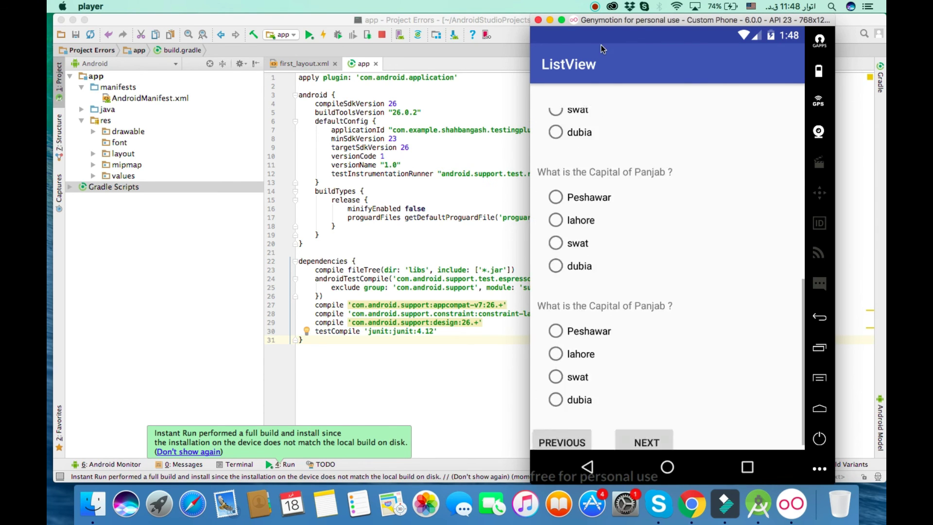
{"action": "scroll", "coordinate": [584, 194], "scroll_direction": "up", "scroll_amount": 10}
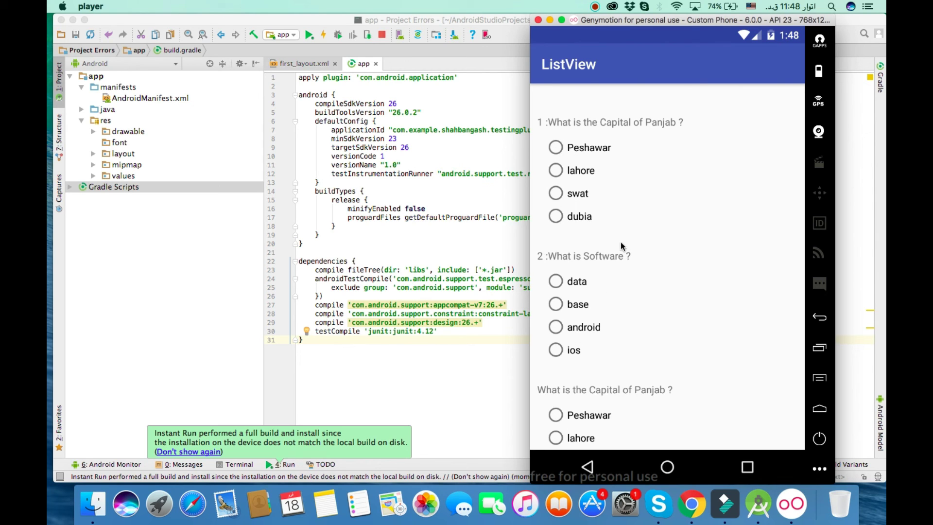
{"action": "left_click_drag", "start_coordinate": [632, 200], "coordinate": [630, 95]}
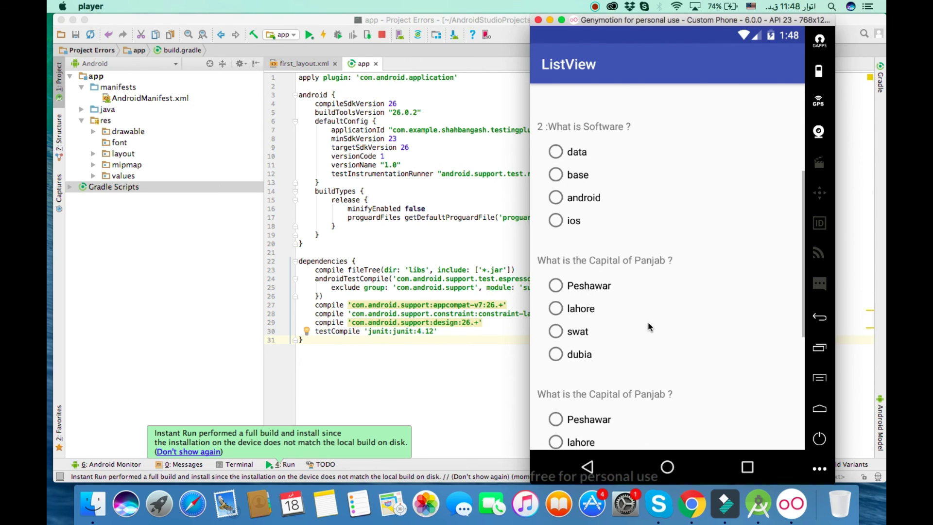
Step: Switch to Chrome and view the Online Soft Teach channel page on YouTube
{"action": "left_click", "coordinate": [691, 507]}
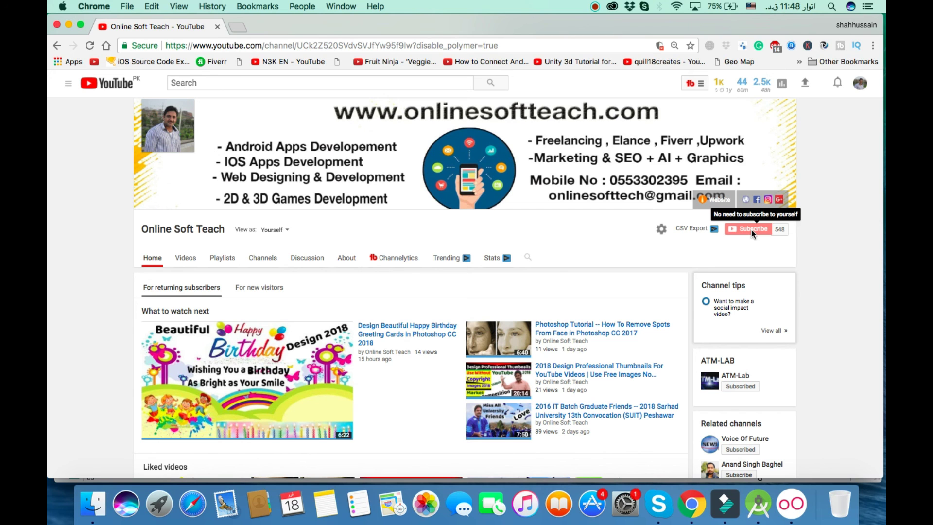
{"action": "left_click", "coordinate": [595, 7]}
{"action": "left_click", "coordinate": [609, 23]}
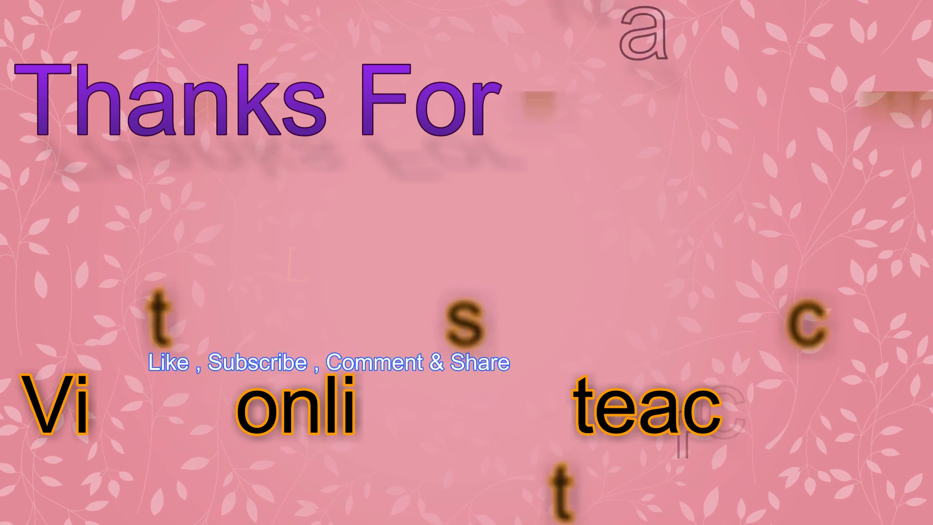